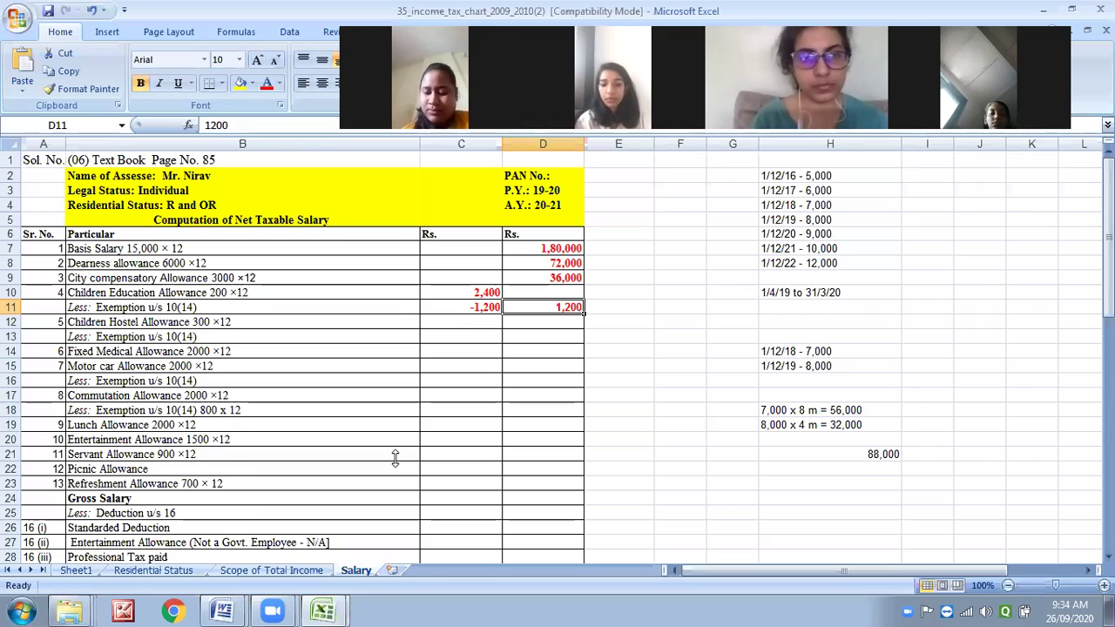
Check the Children Hostel Allowance in Word's Illustration 6, then reveal its hidden amount in C12 of the Excel Salary sheet with red font.
mouse_move(233, 609)
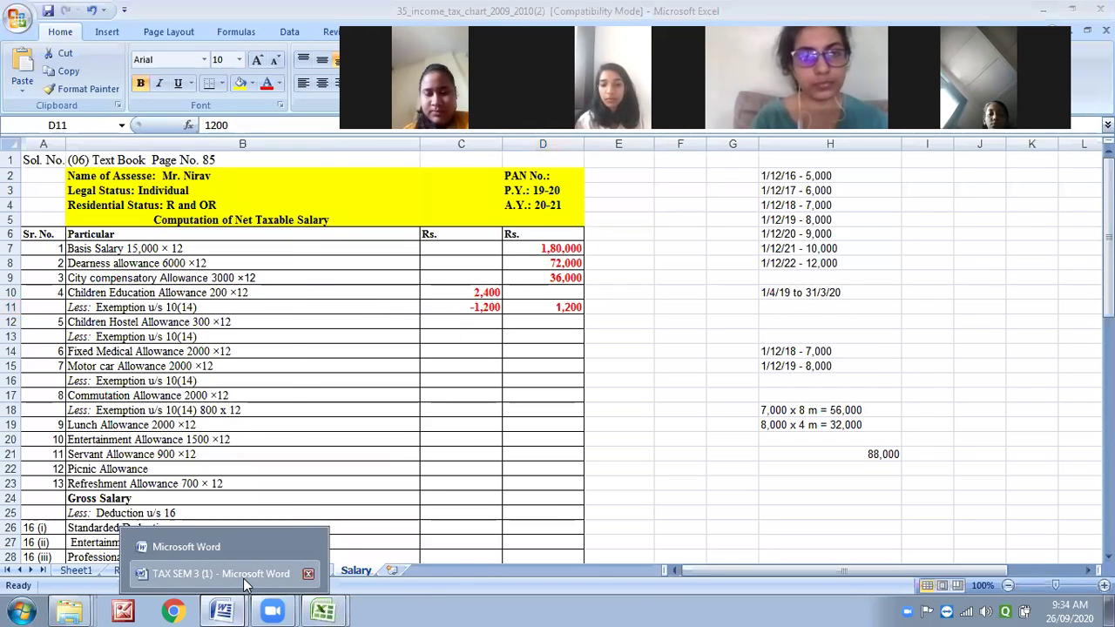
click(245, 579)
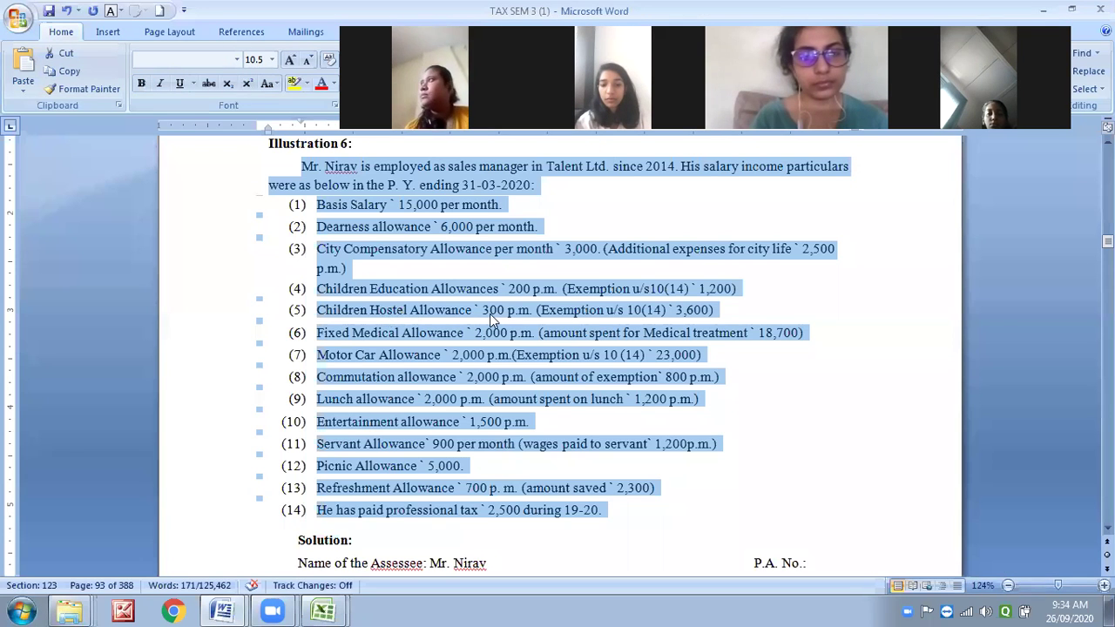
mouse_move(324, 610)
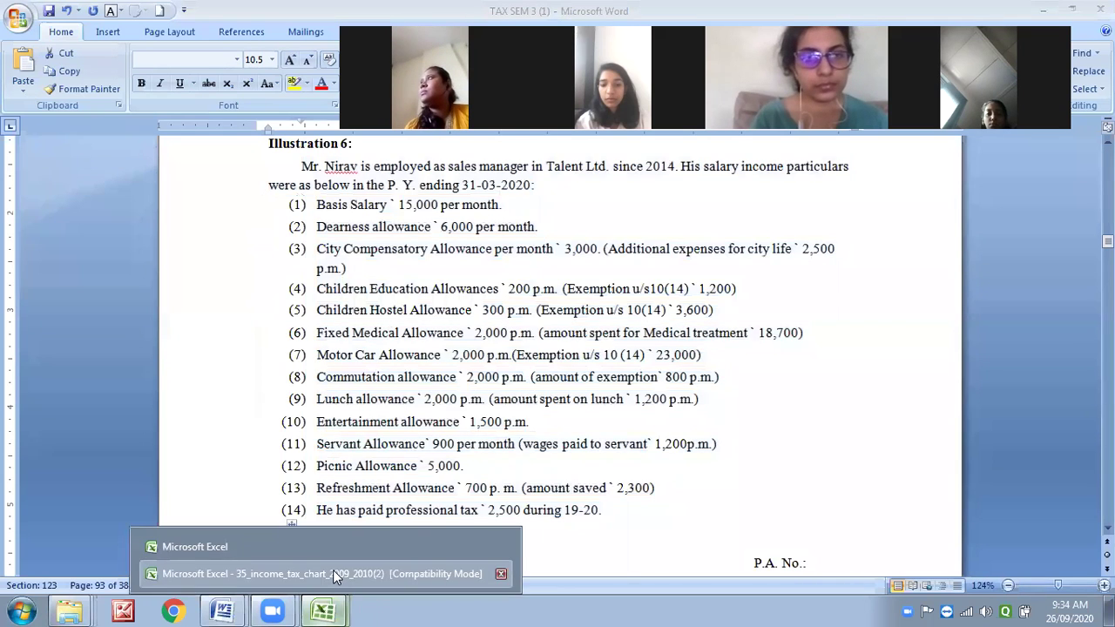
click(348, 508)
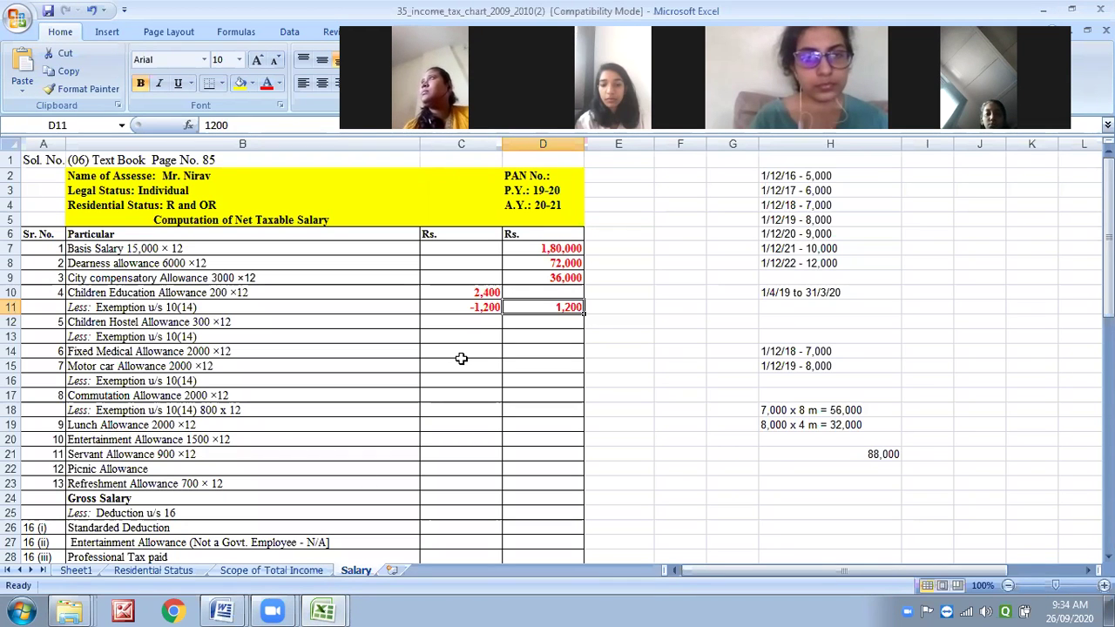
click(461, 321)
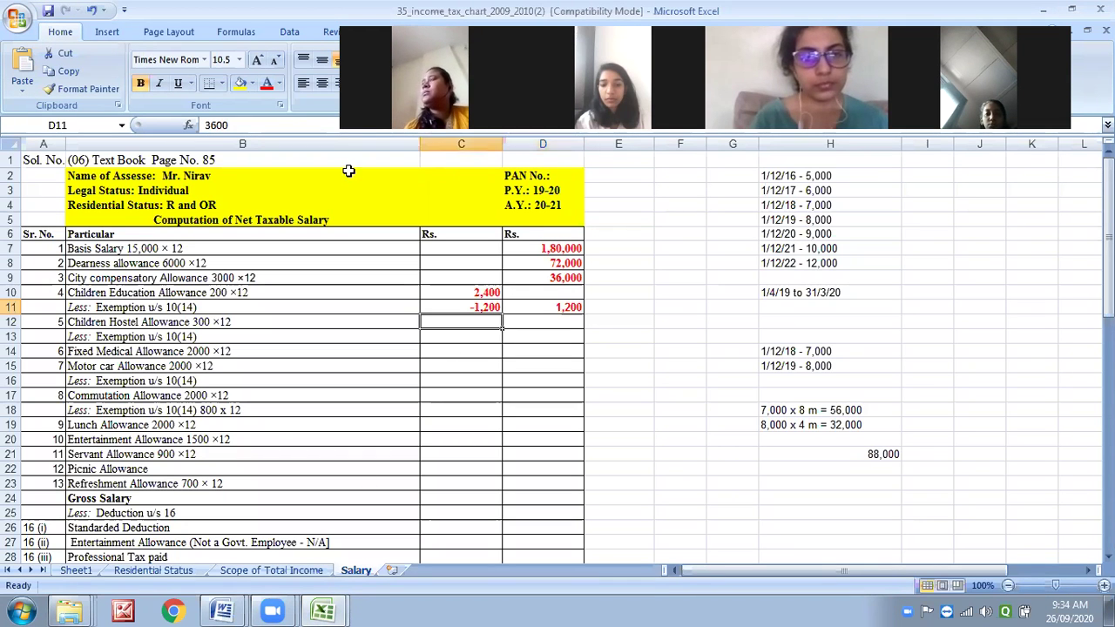
click(251, 83)
click(252, 84)
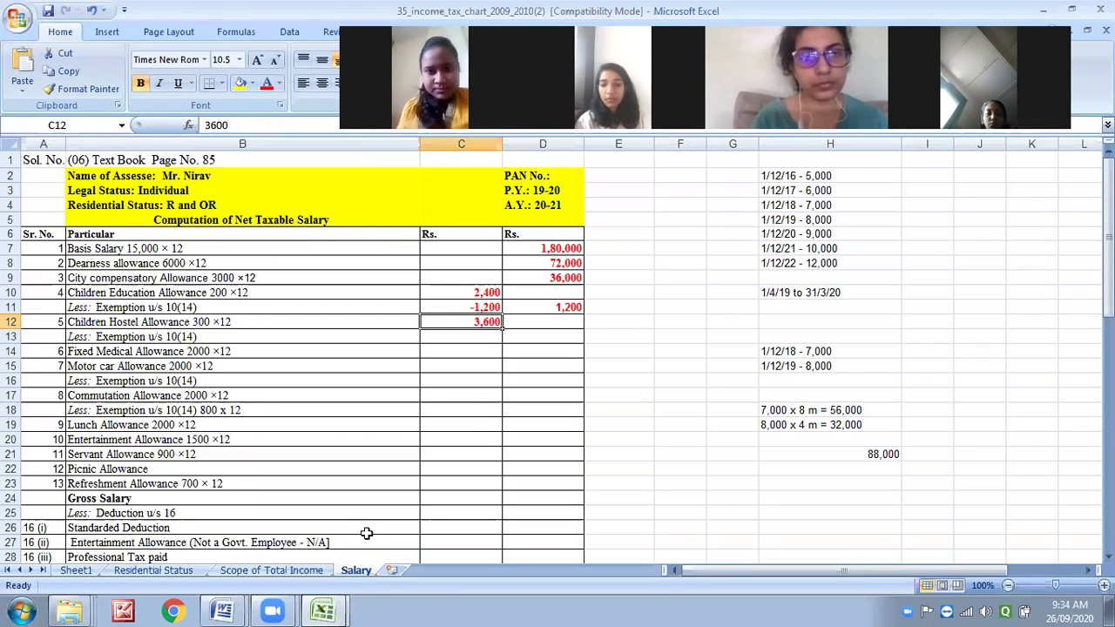
Consult the hostel allowance exemption in the Word document, then reveal the hidden entries in C13 and D13 in Excel with red font.
mouse_move(209, 610)
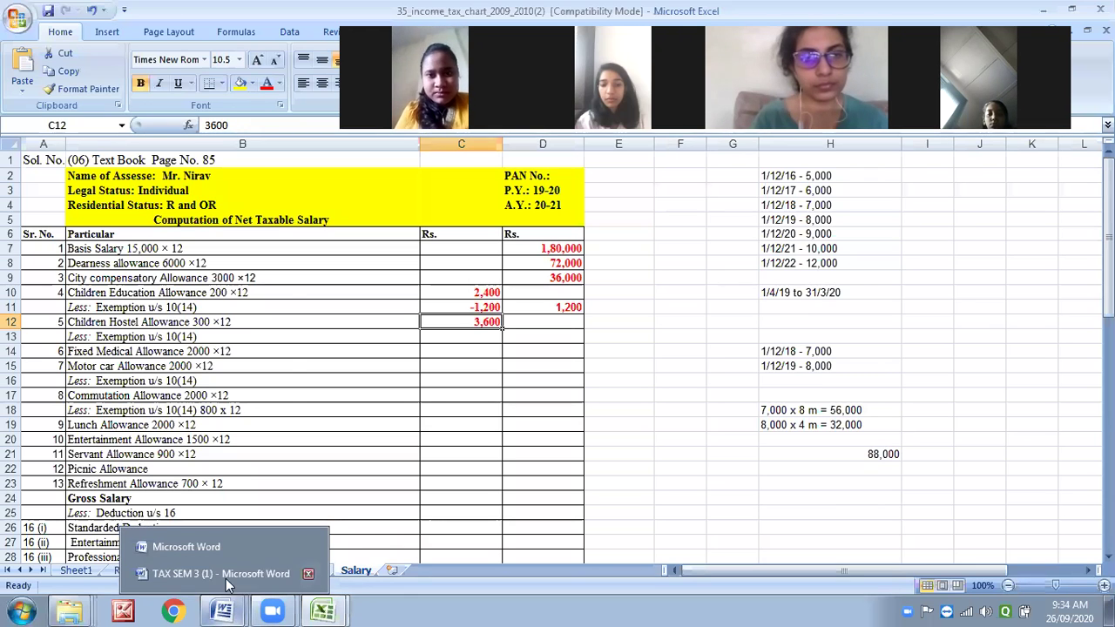
click(309, 573)
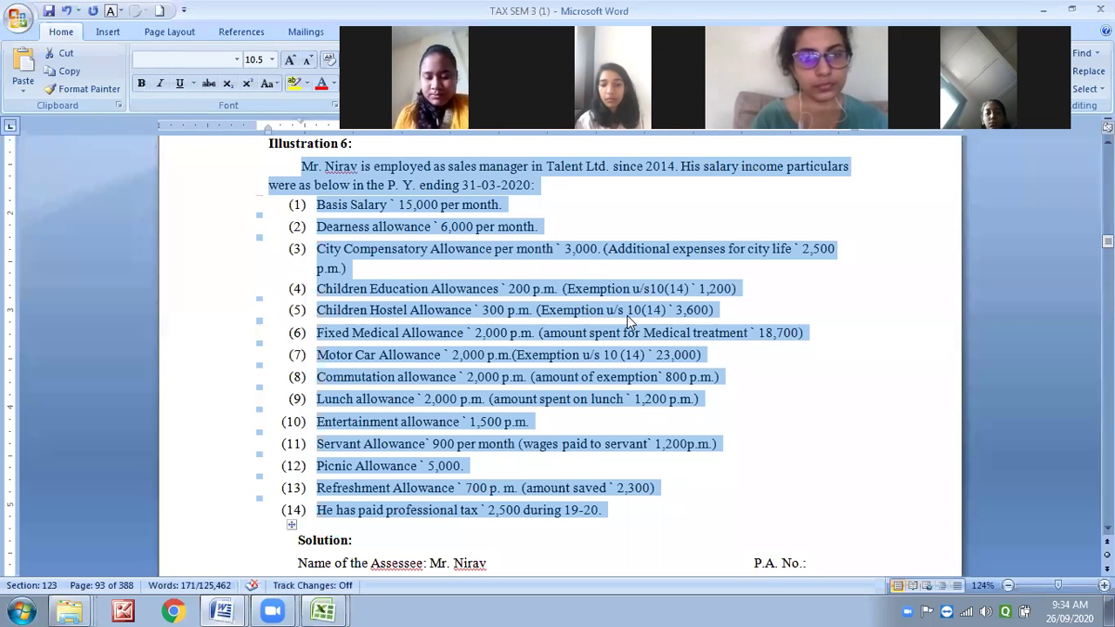
click(323, 611)
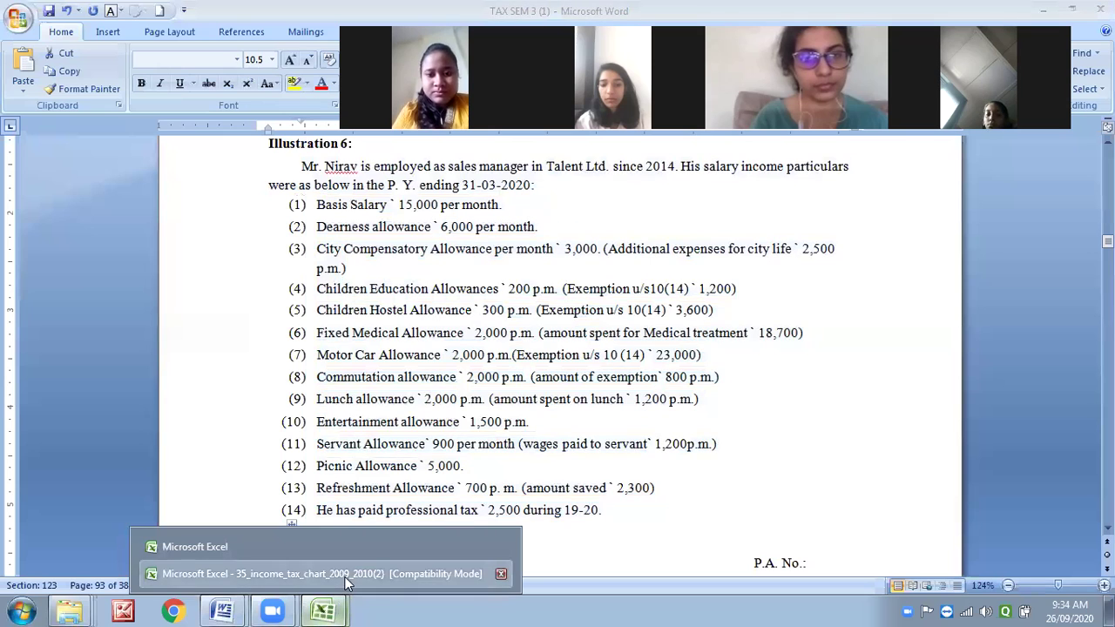
click(347, 573)
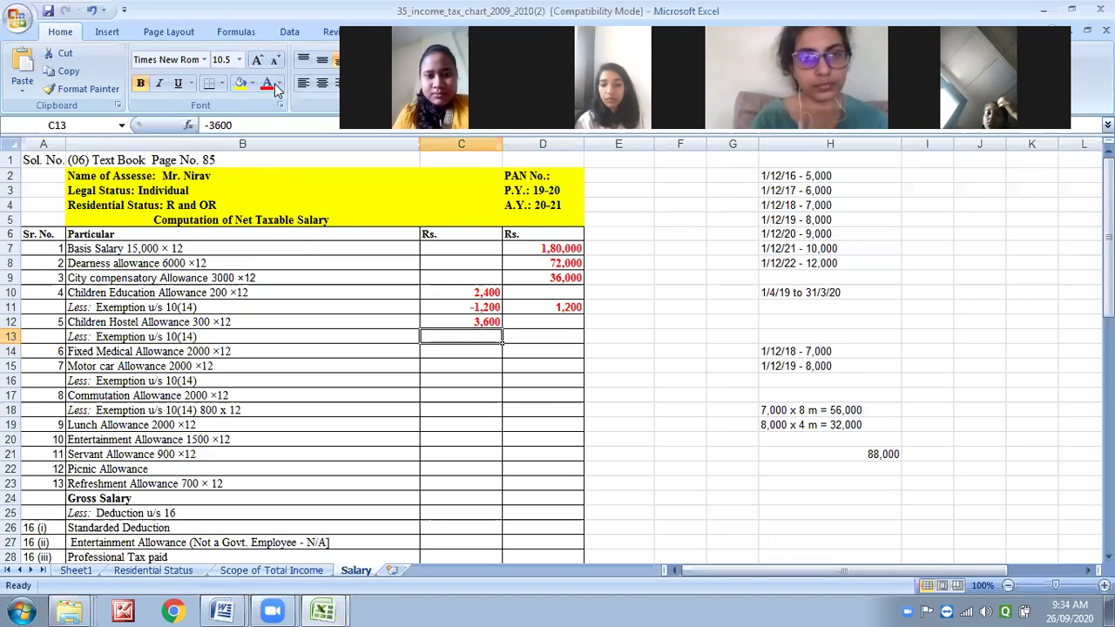
key(Right)
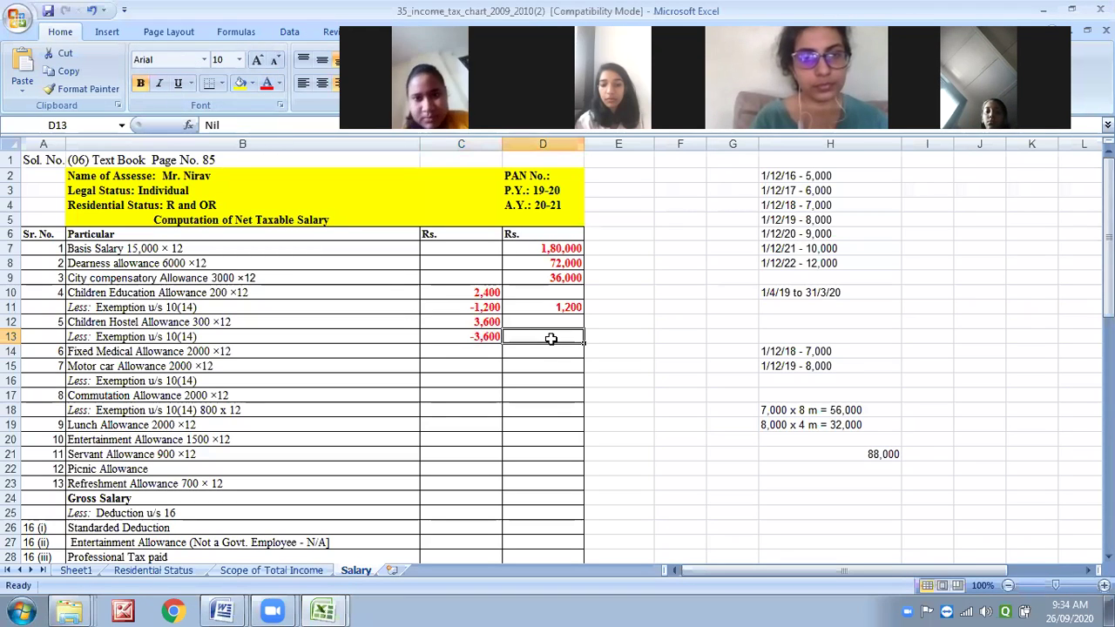
click(272, 83)
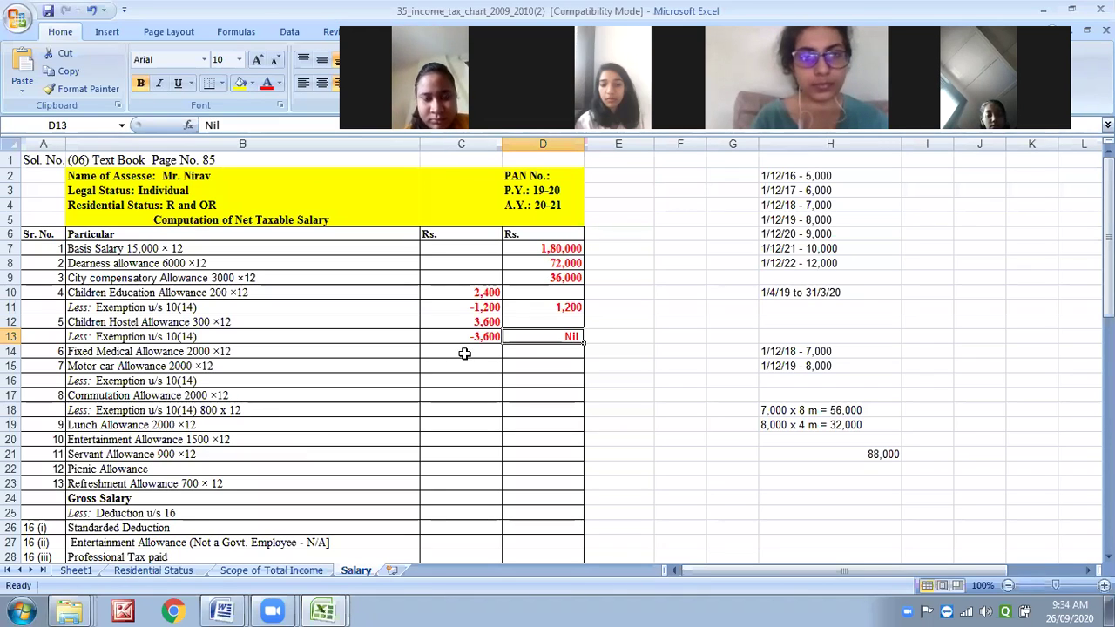
Check the Fixed Medical Allowance in the Word document, then apply red font to its hidden amount in D14 of the Excel sheet.
mouse_move(225, 609)
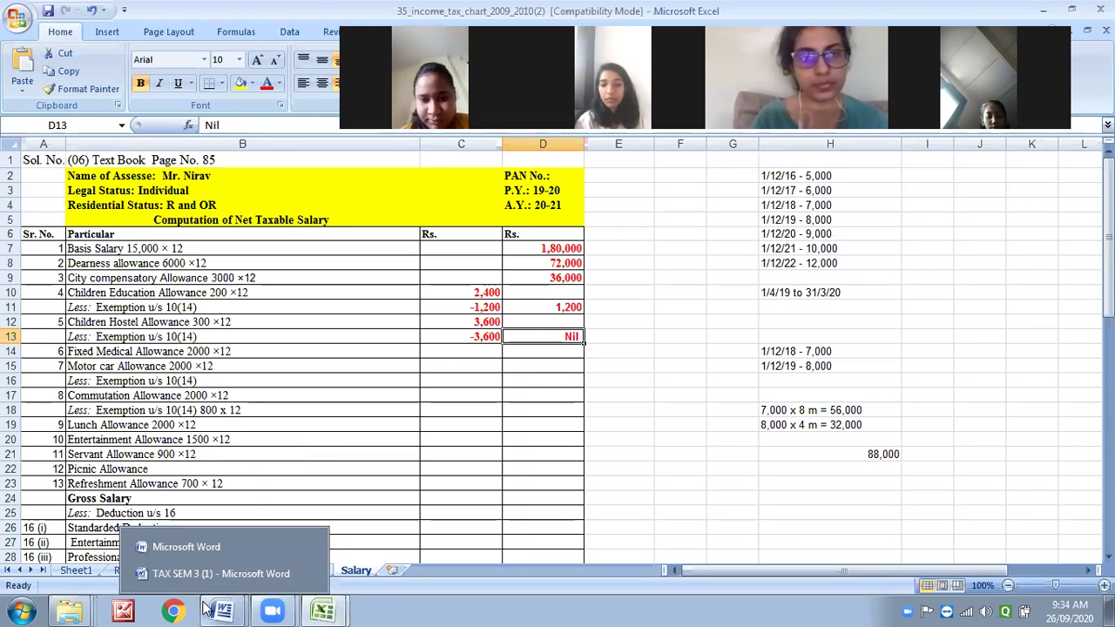
click(228, 579)
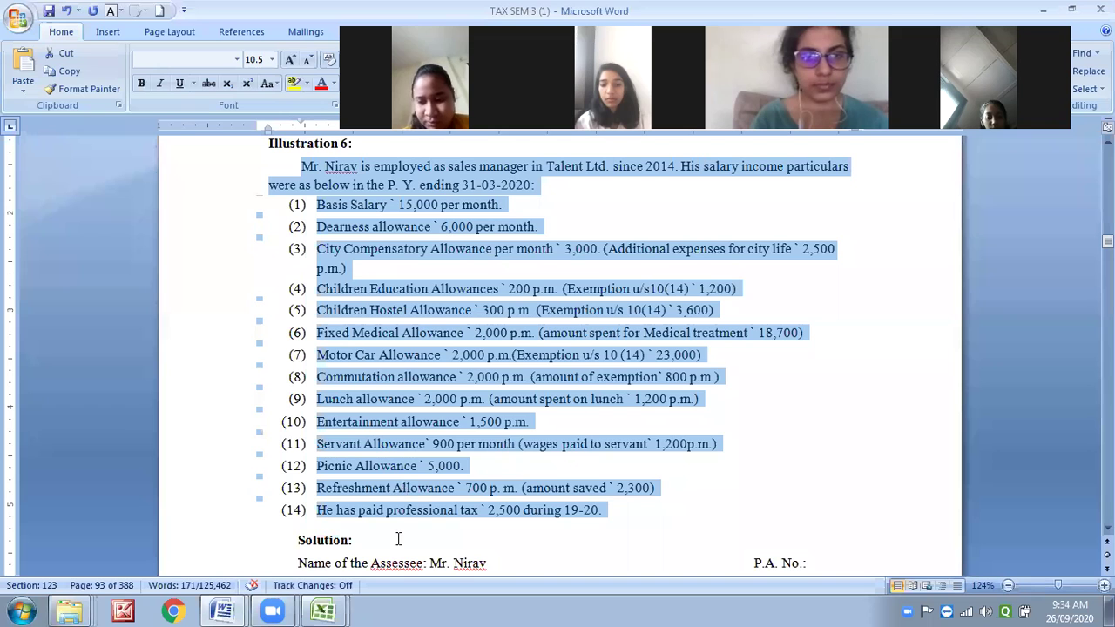
key(alt+Tab)
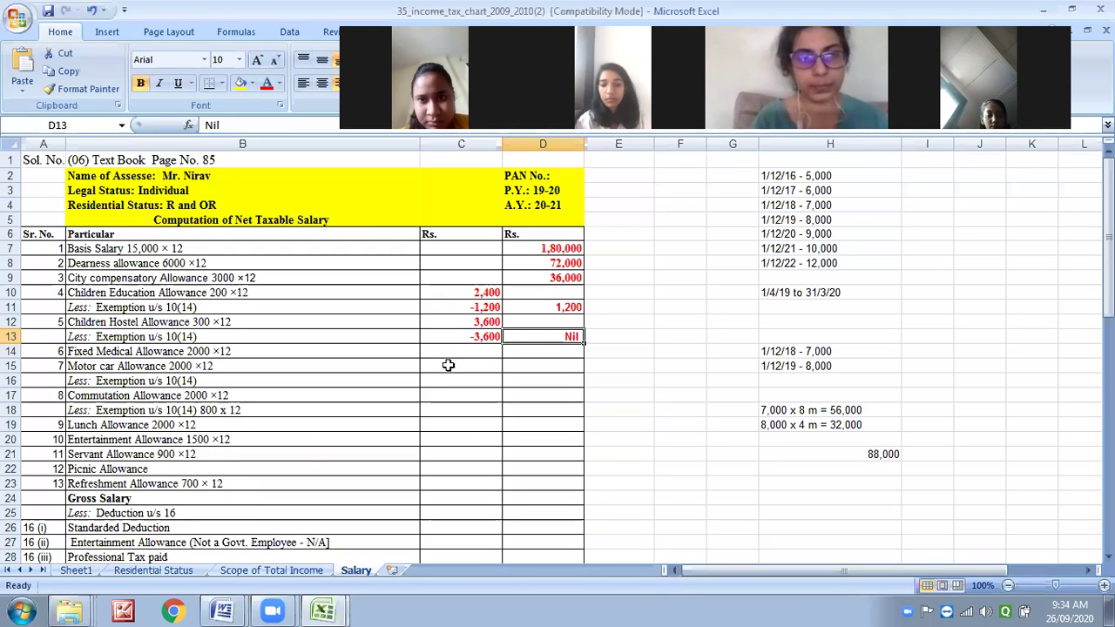
click(540, 350)
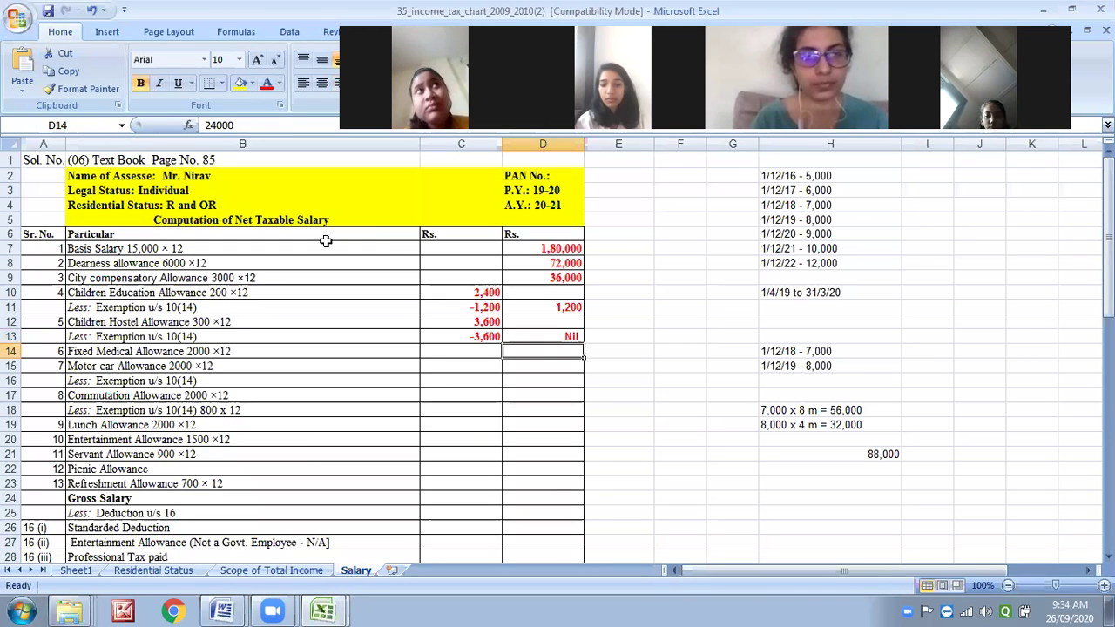
click(267, 82)
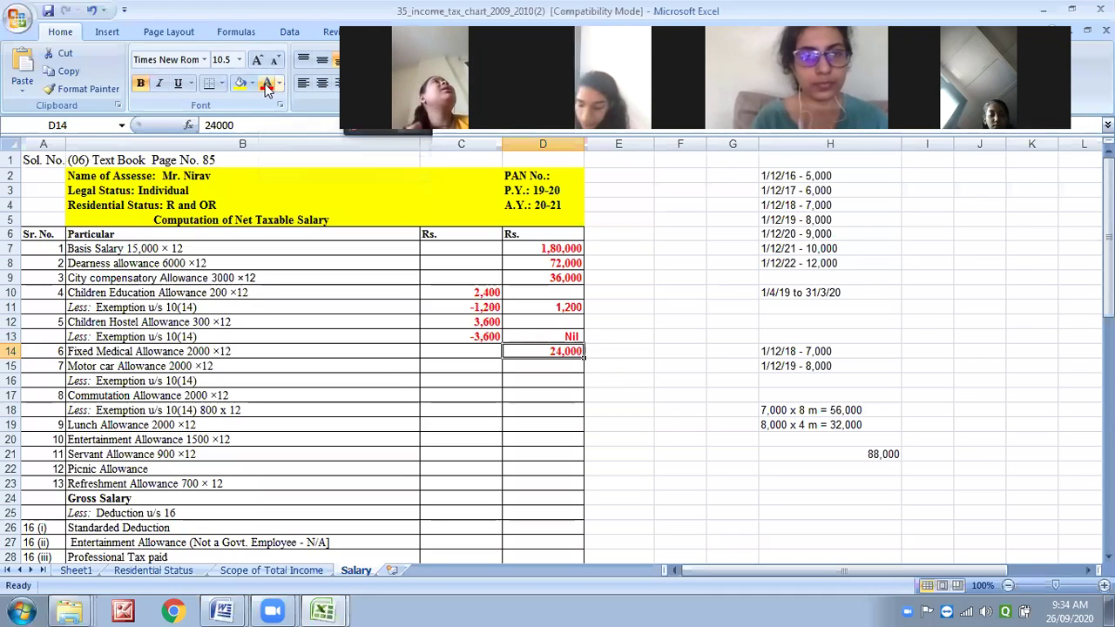
Look up the Motor Car Allowance in the Word document, then apply red font to its hidden amount in C15 in Excel.
click(452, 365)
click(223, 611)
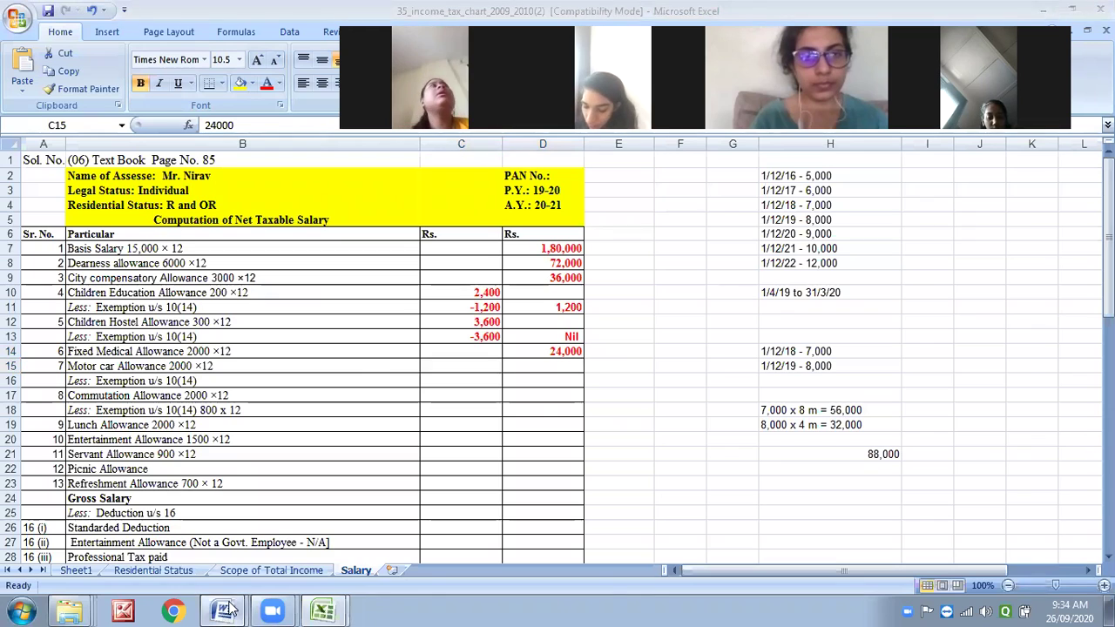
click(241, 575)
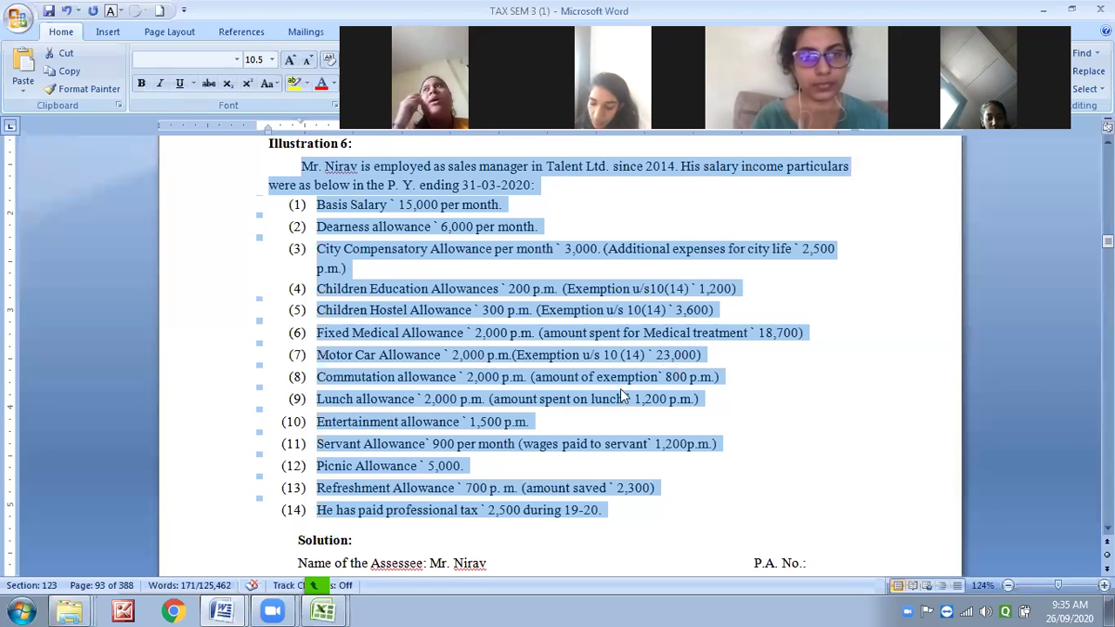
click(323, 611)
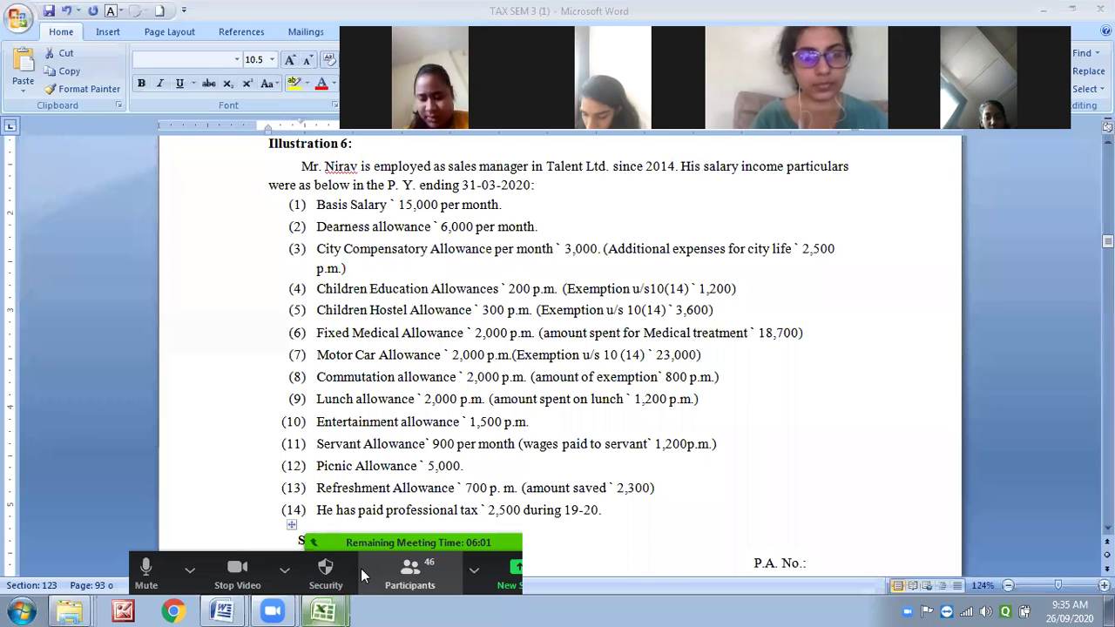
key(alt+Tab)
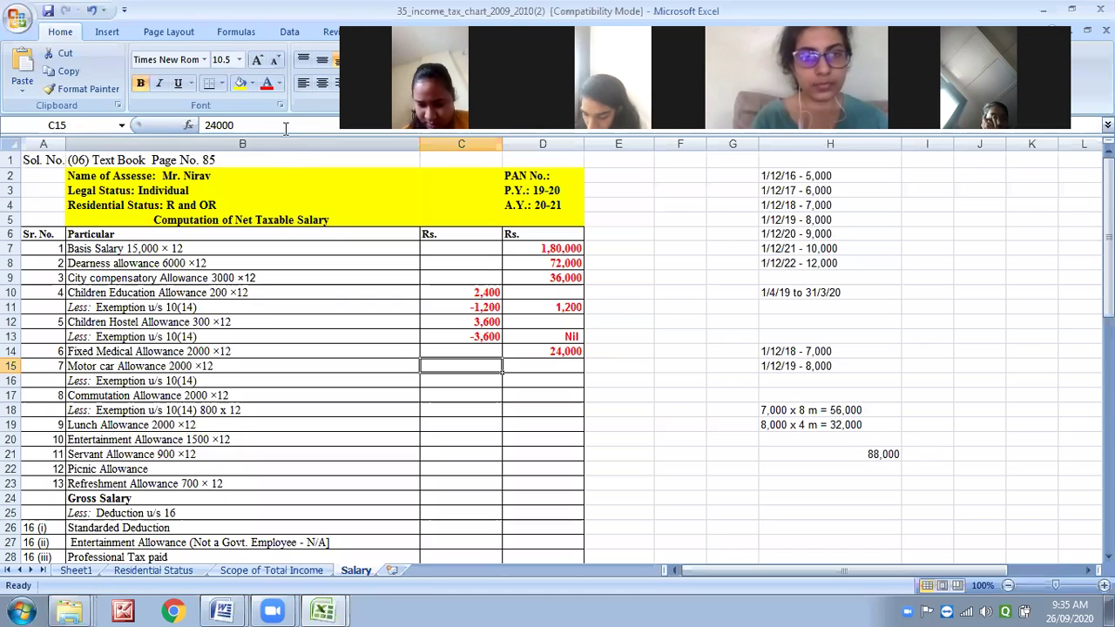
click(266, 84)
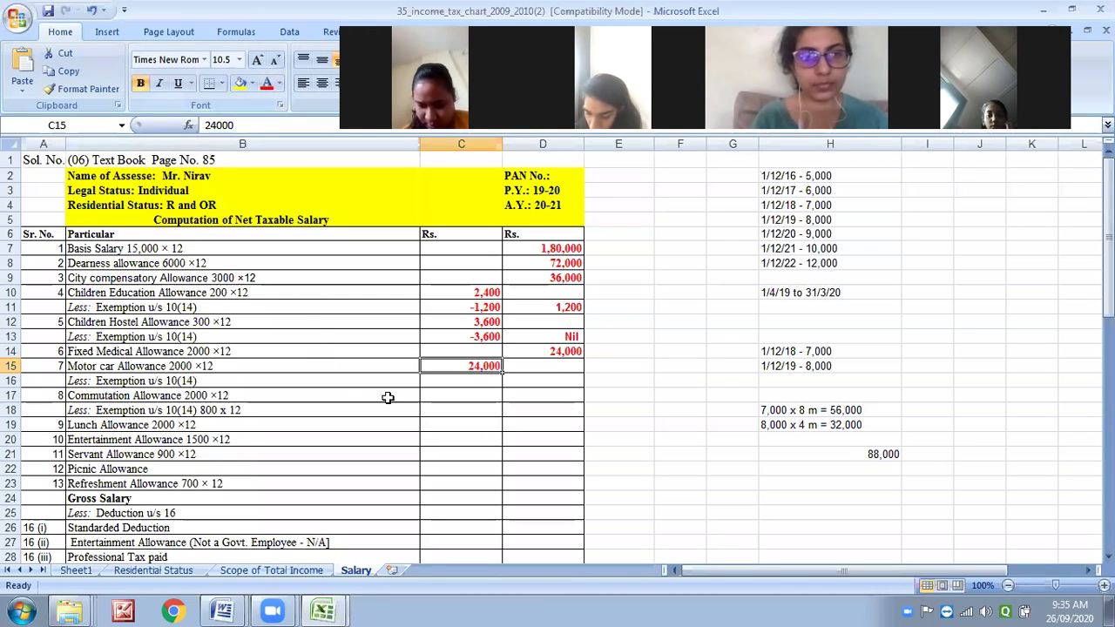
Reveal the Motor Car Allowance exemption in C16 and its taxable amount in D16 by colouring both red.
click(468, 383)
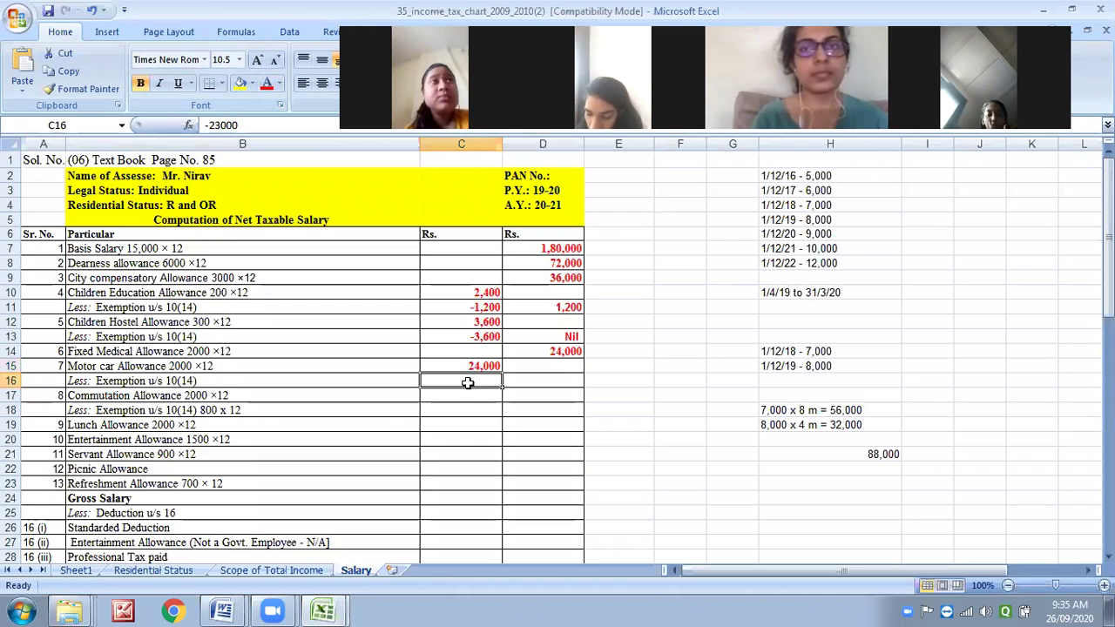
click(266, 84)
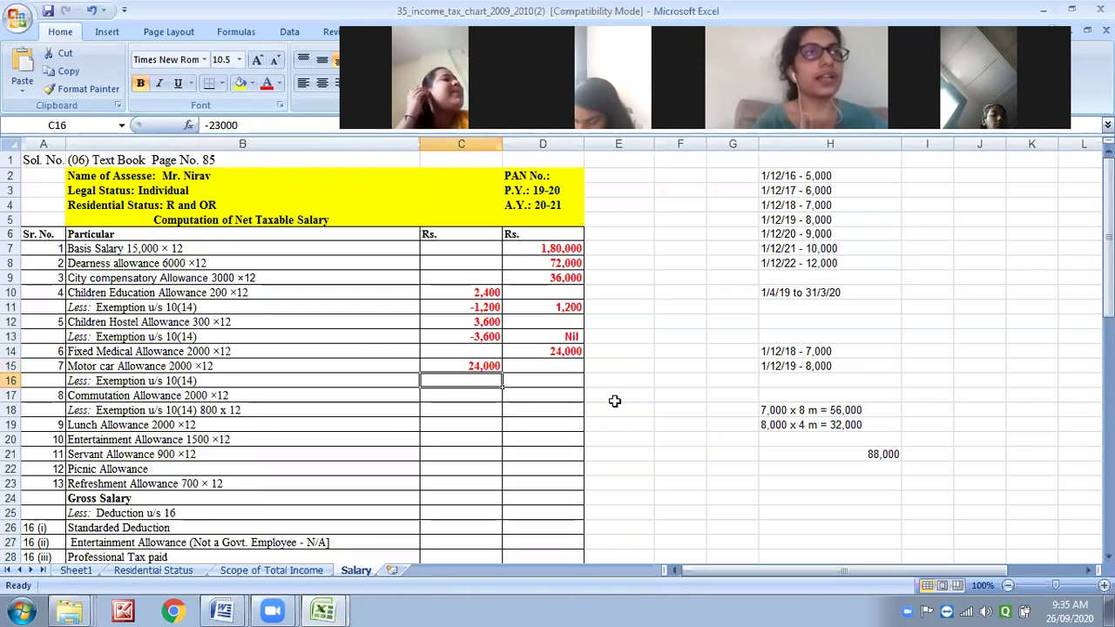
click(534, 381)
click(267, 84)
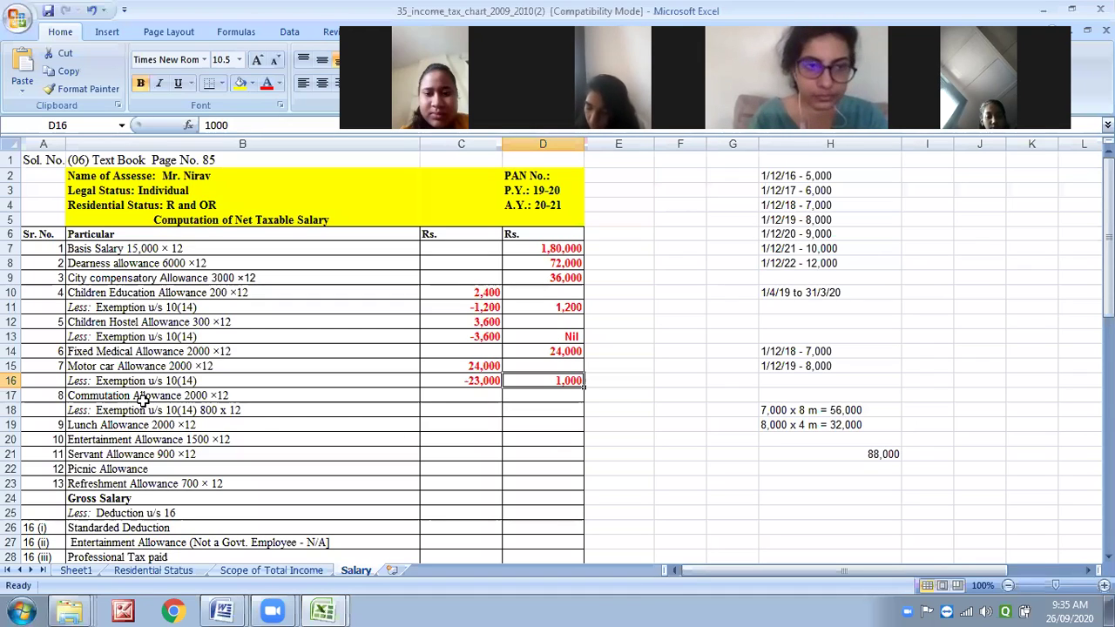
Check the Commutation Allowance in the Word document, then show its hidden amount in C17 of the Excel sheet in red.
click(488, 394)
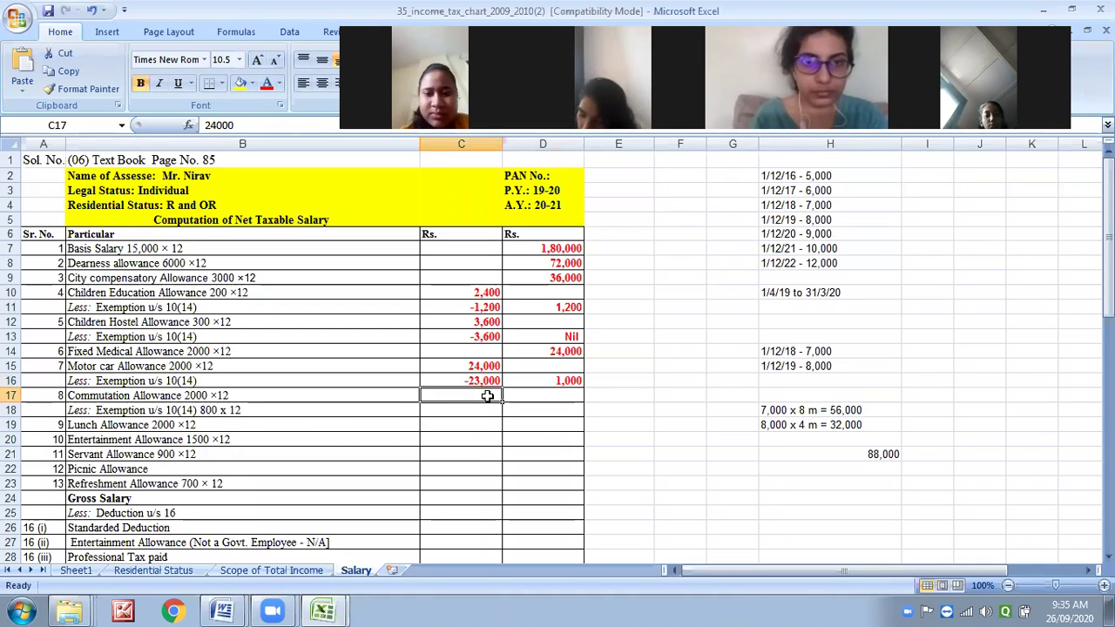
mouse_move(222, 611)
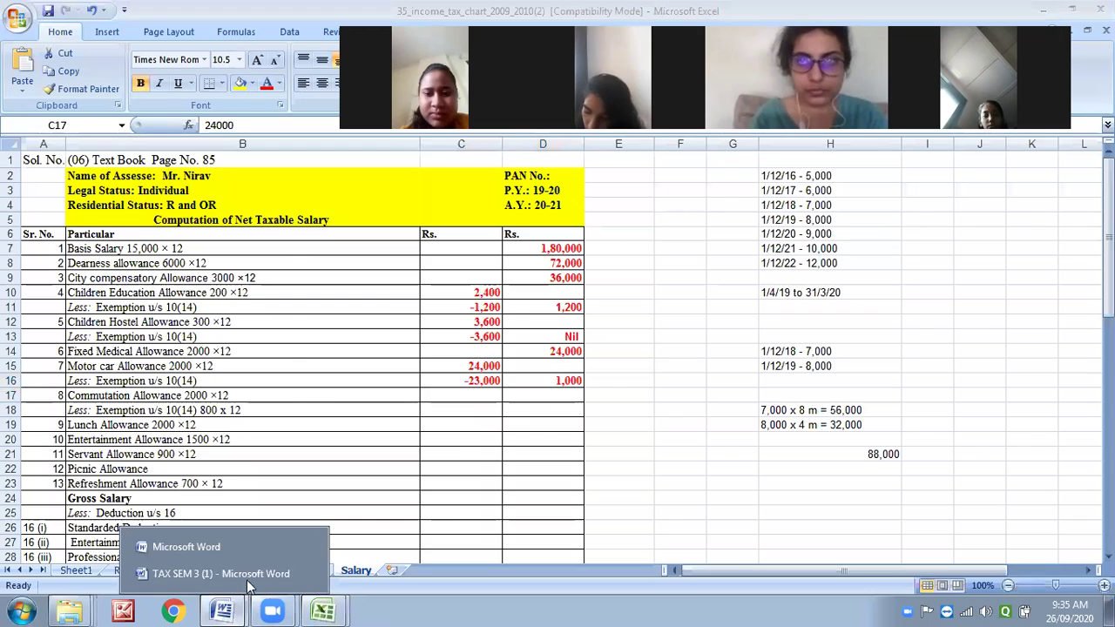
click(252, 566)
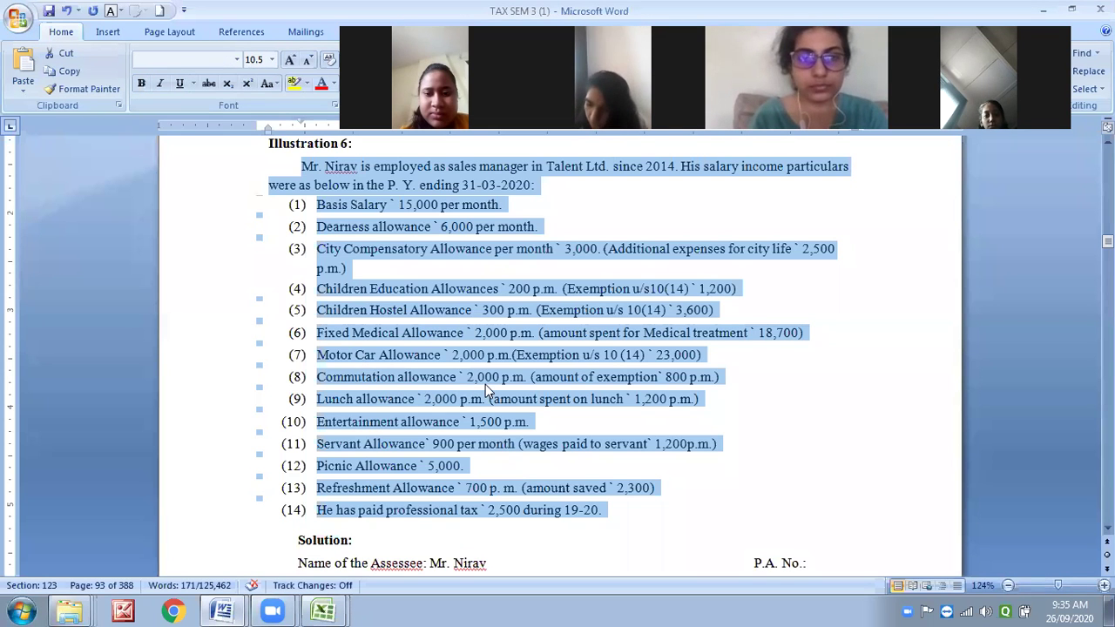
click(322, 610)
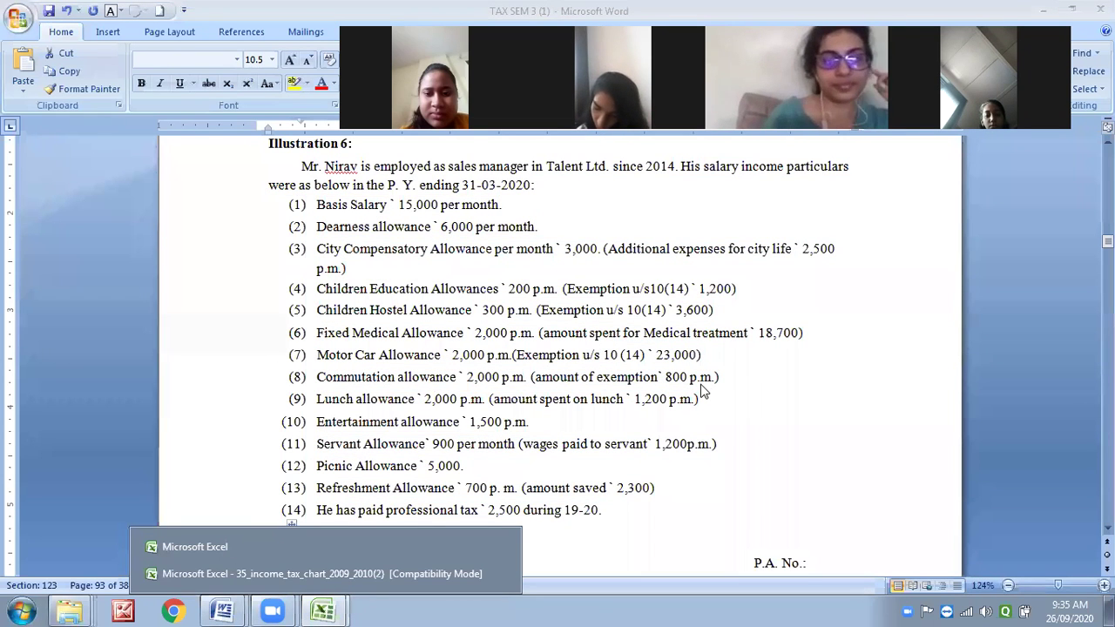
click(361, 570)
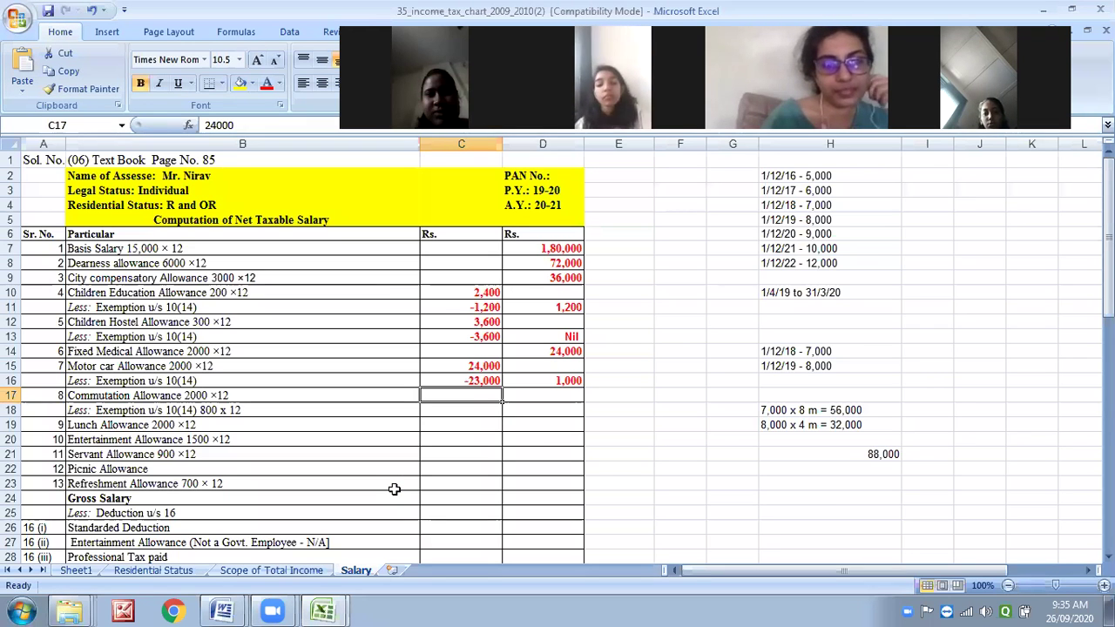
Show the Commutation Allowance exemption of -9600 in C18 and reveal the hidden taxable amount in D18 with red font.
click(468, 412)
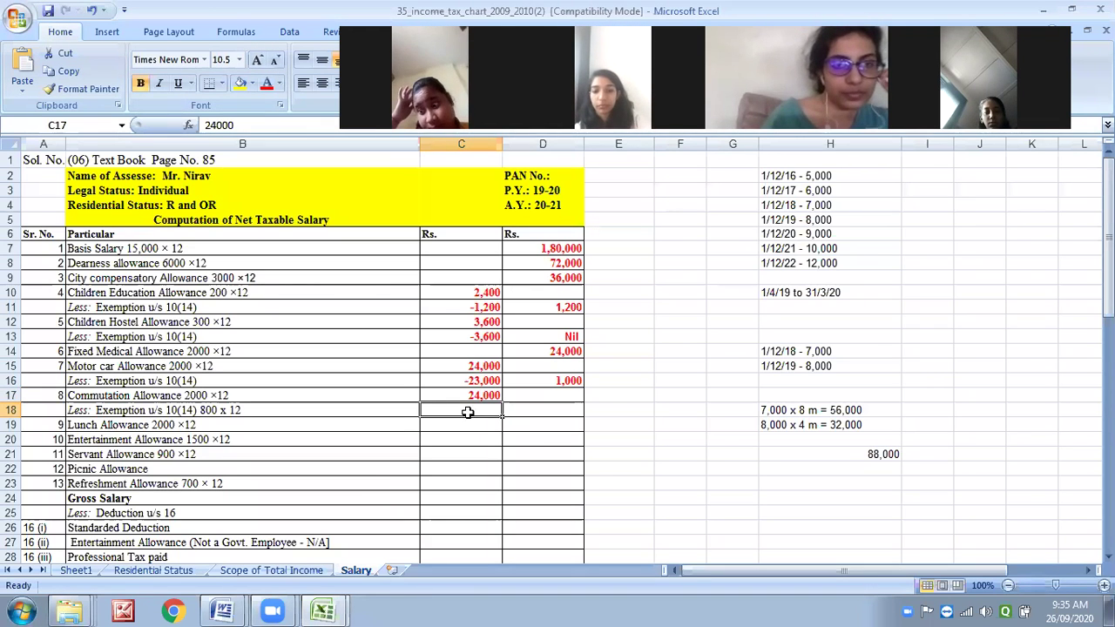
text(-9600)
key(ctrl+Return)
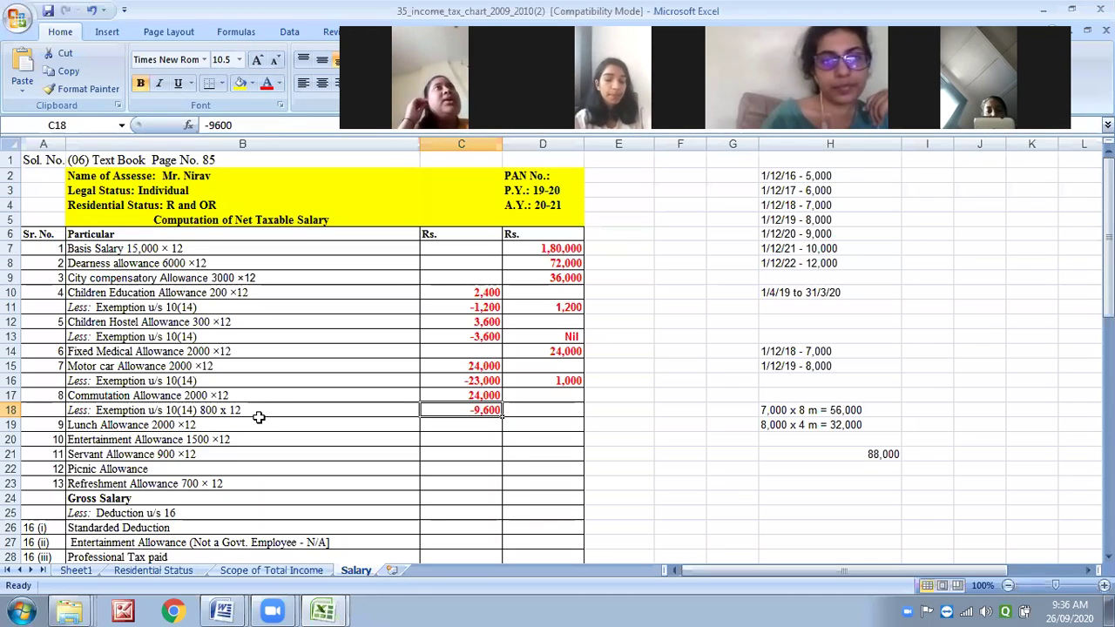
click(548, 412)
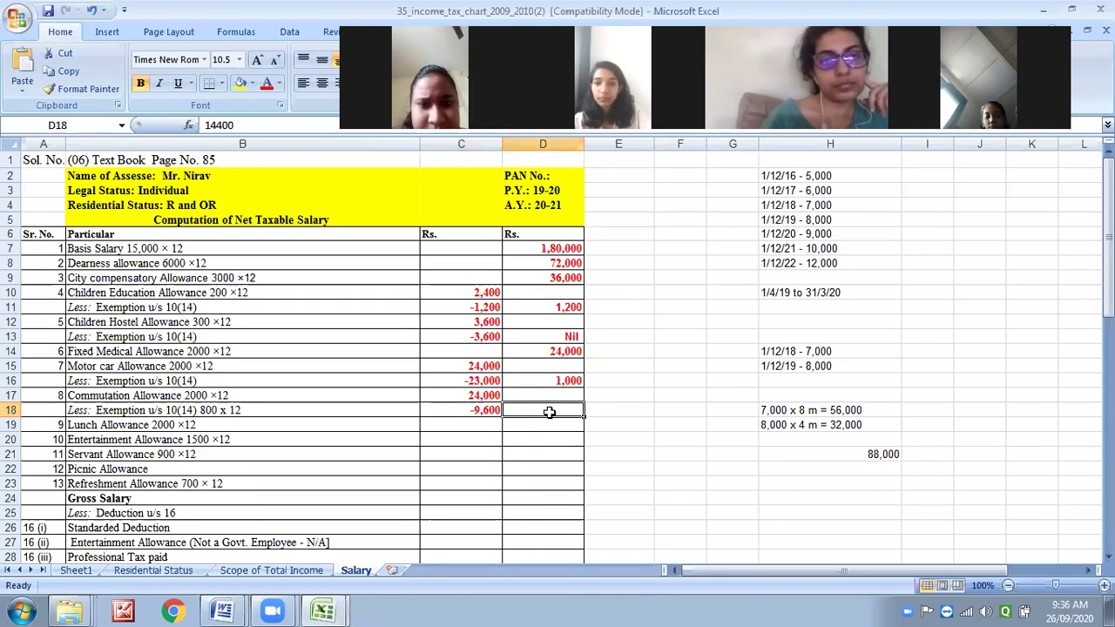
click(268, 87)
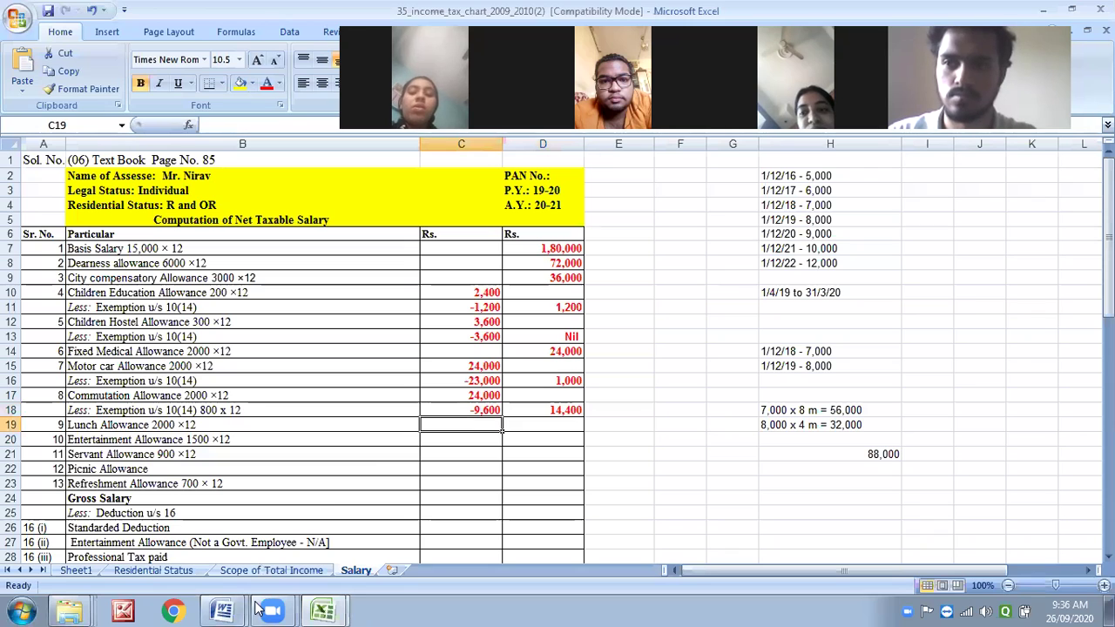
Look up the Lunch Allowance in the Word document, then reveal its hidden amount in D19 in Excel with red font.
mouse_move(231, 607)
click(234, 580)
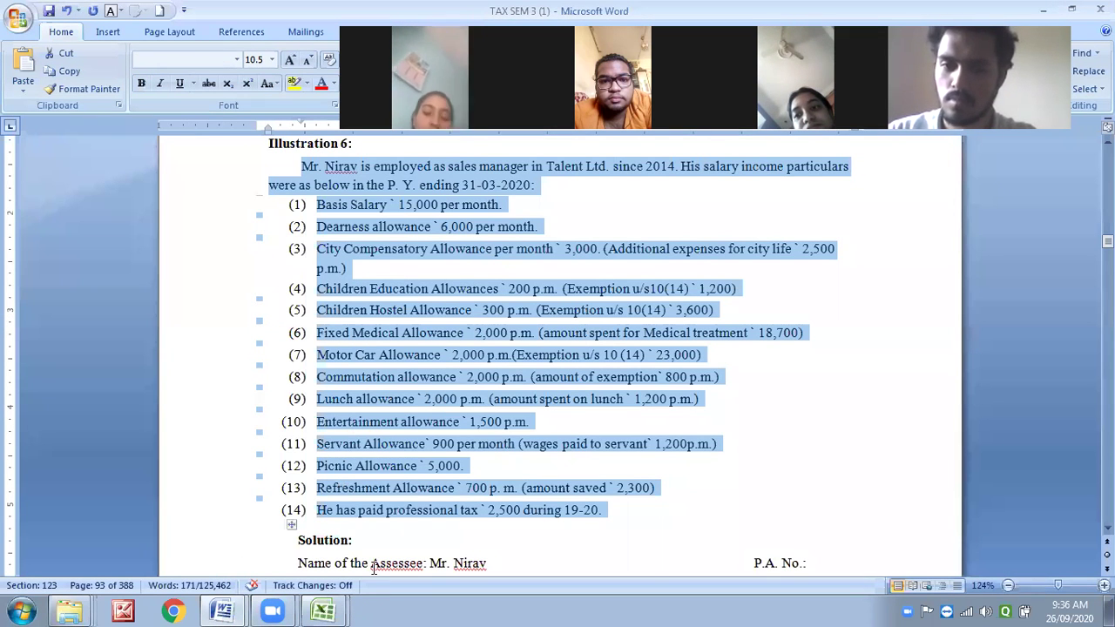
mouse_move(323, 611)
click(313, 573)
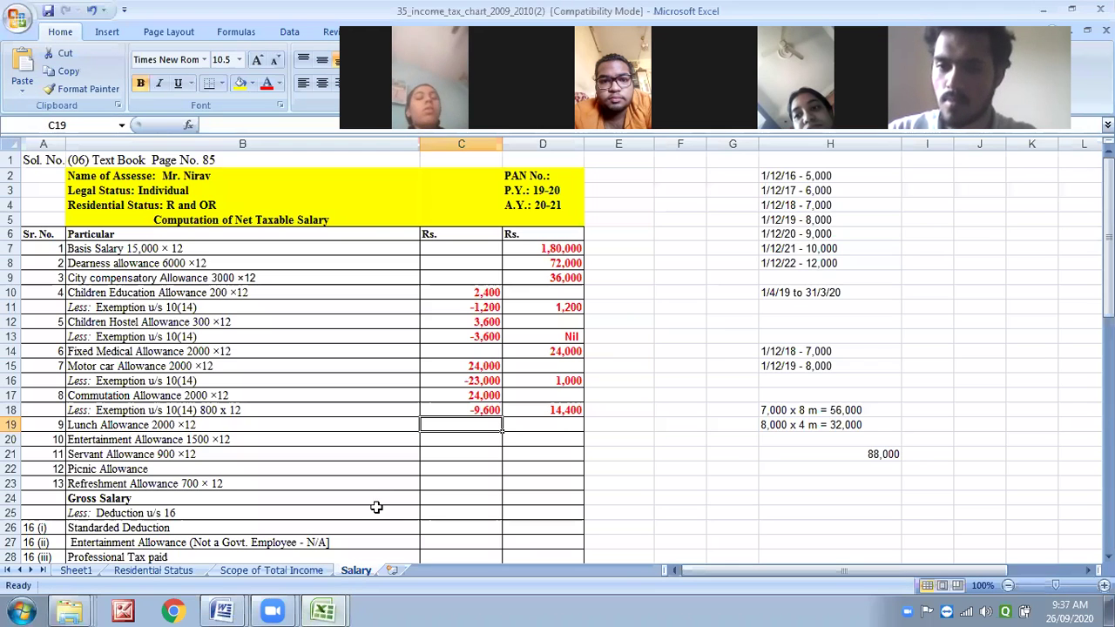
click(533, 427)
click(267, 83)
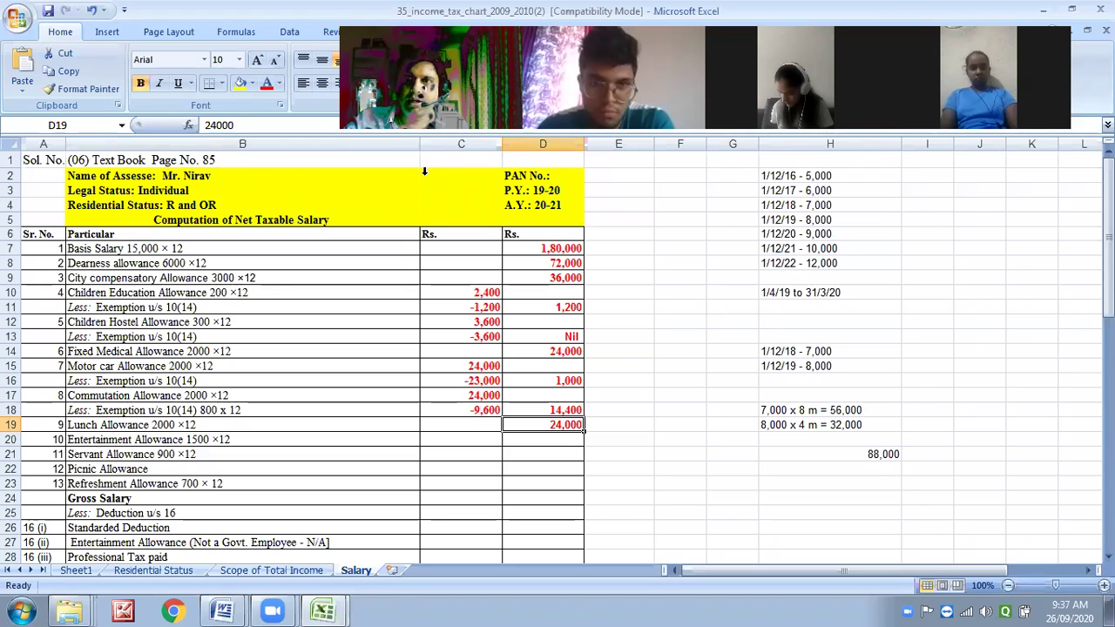
Reveal the Entertainment Allowance amount in D20 and the Servant Allowance amount in D21 by colouring both red.
click(542, 439)
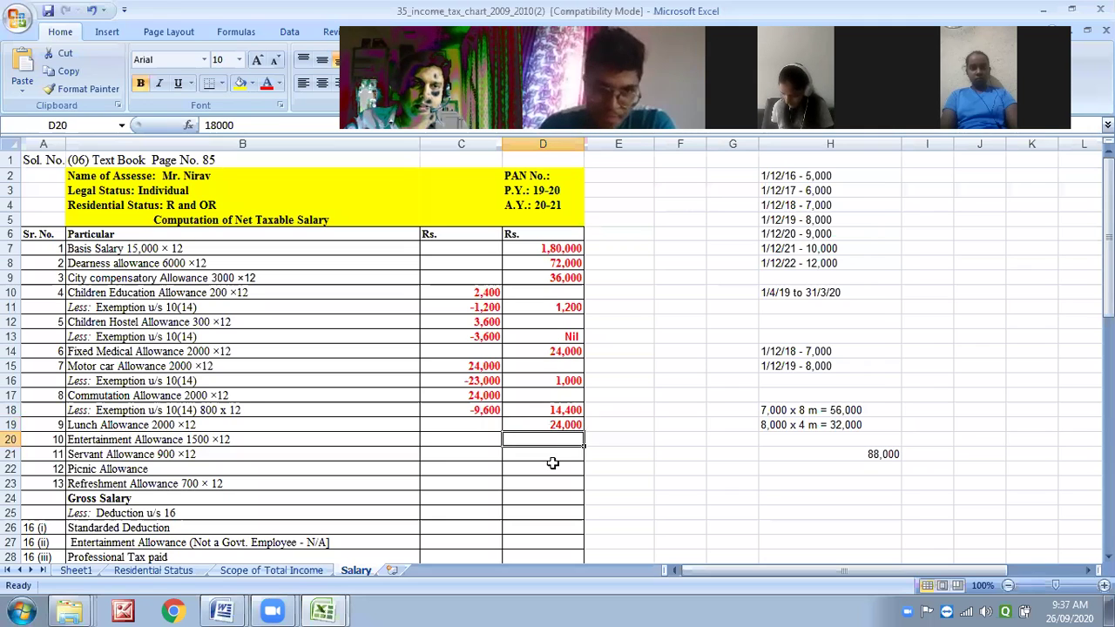
click(266, 83)
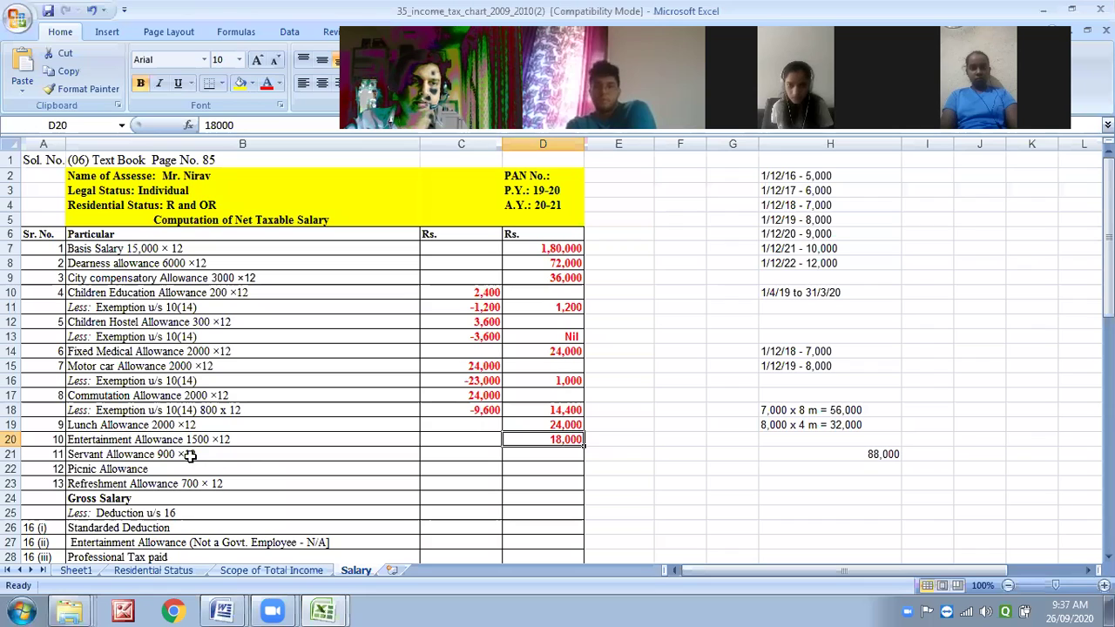
click(525, 457)
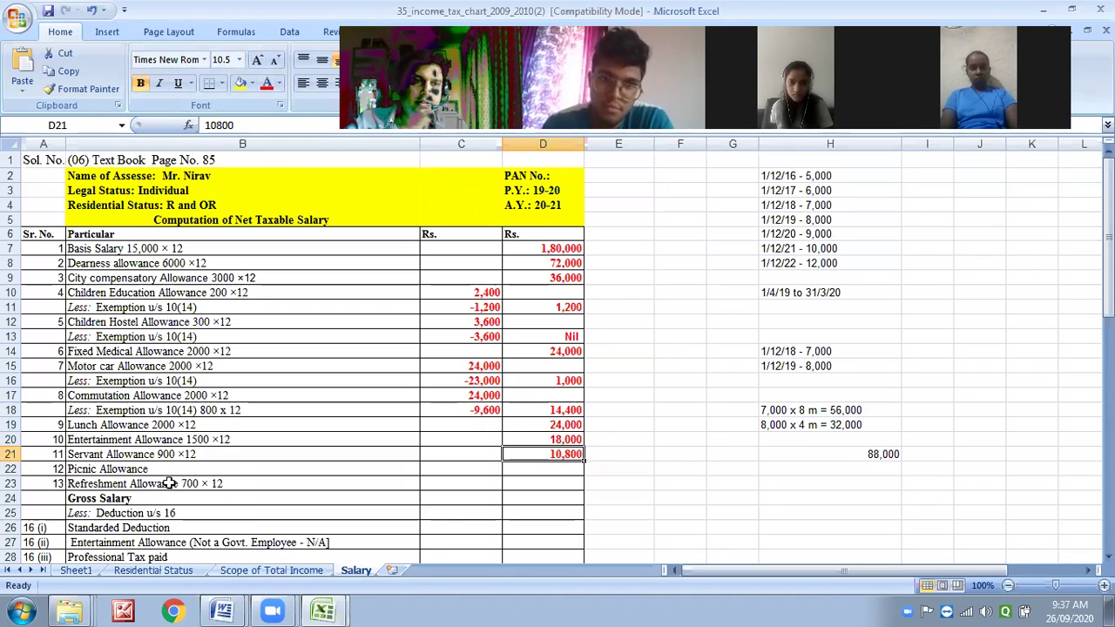
Check the Picnic Allowance in the Word document and show its hidden amount in D22 of the Excel sheet in red.
click(538, 481)
click(519, 470)
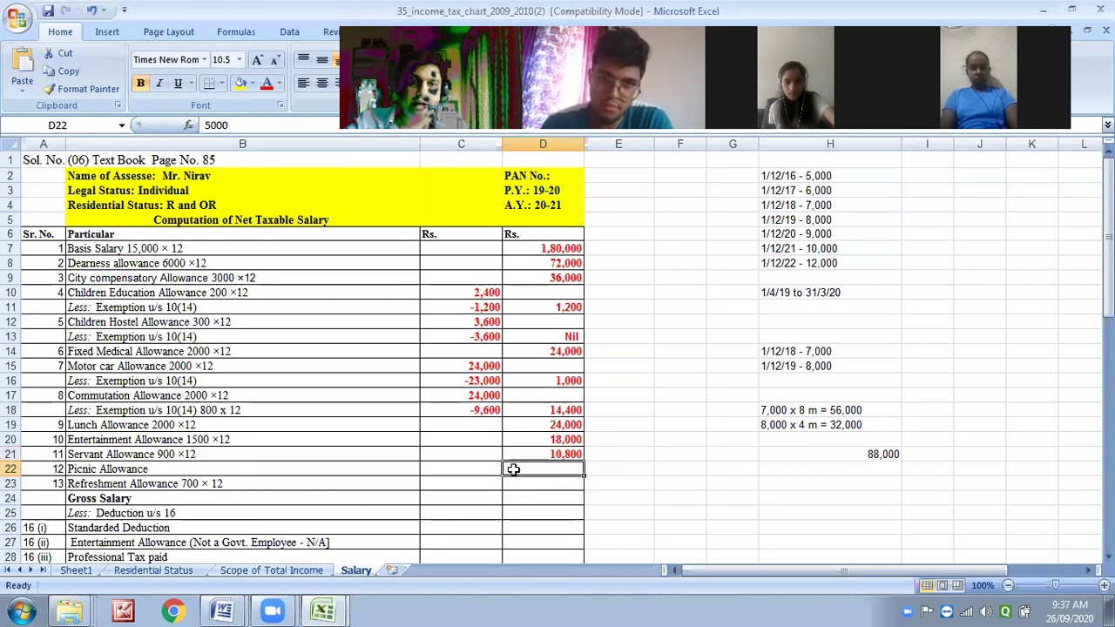
mouse_move(223, 610)
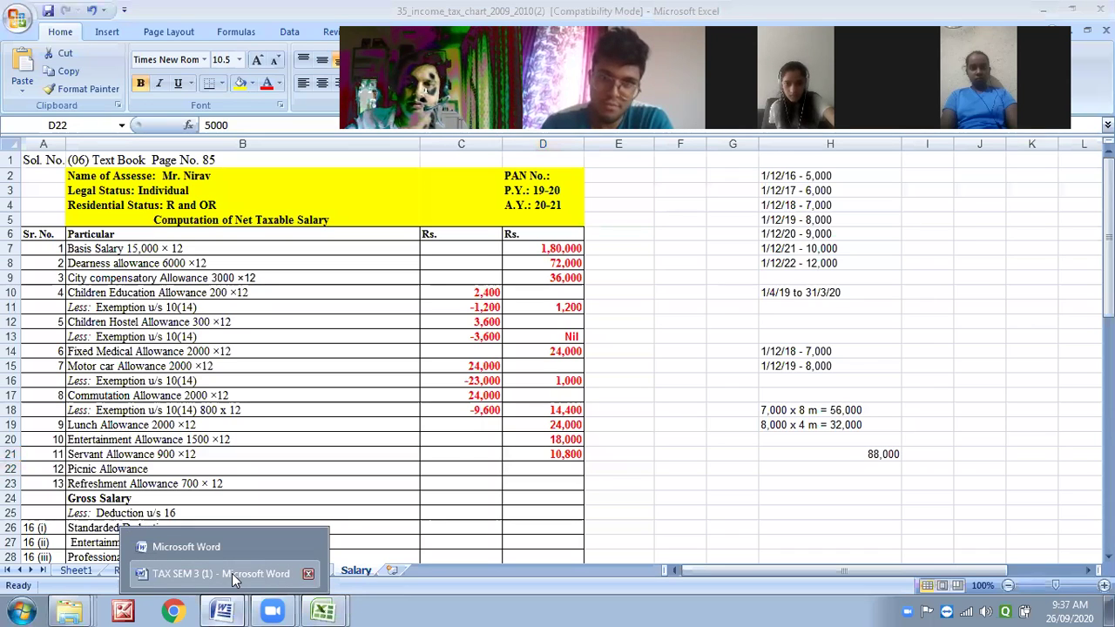
click(232, 573)
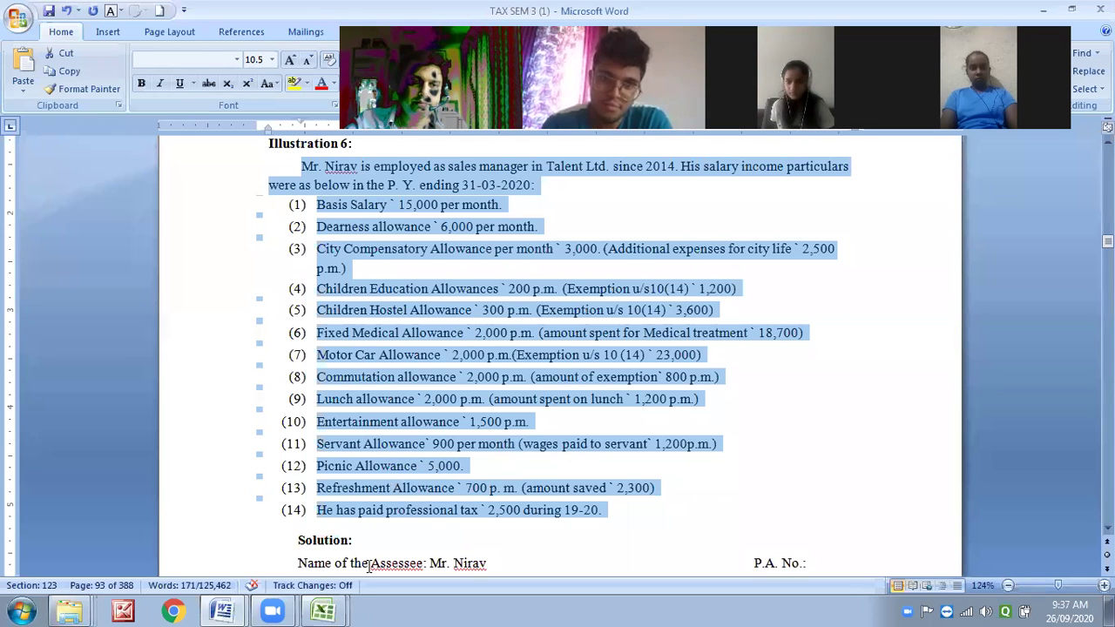
key(alt+Tab)
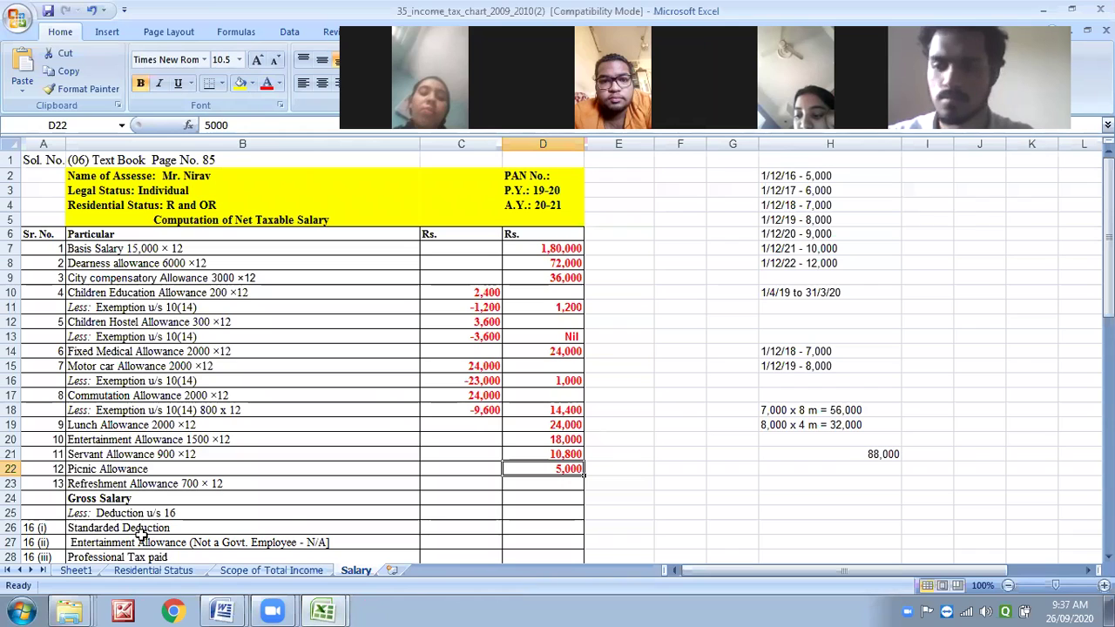
Check the Refreshment Allowance in the Word document, then show its taxable amount of 8,400 in D23 in Excel in red.
click(225, 610)
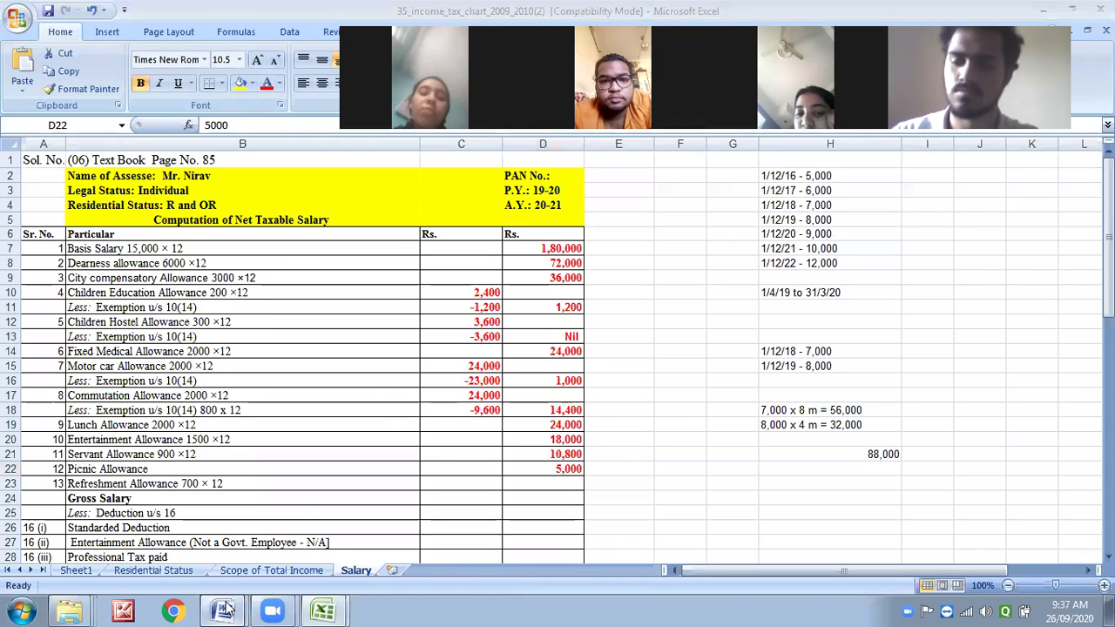
click(251, 576)
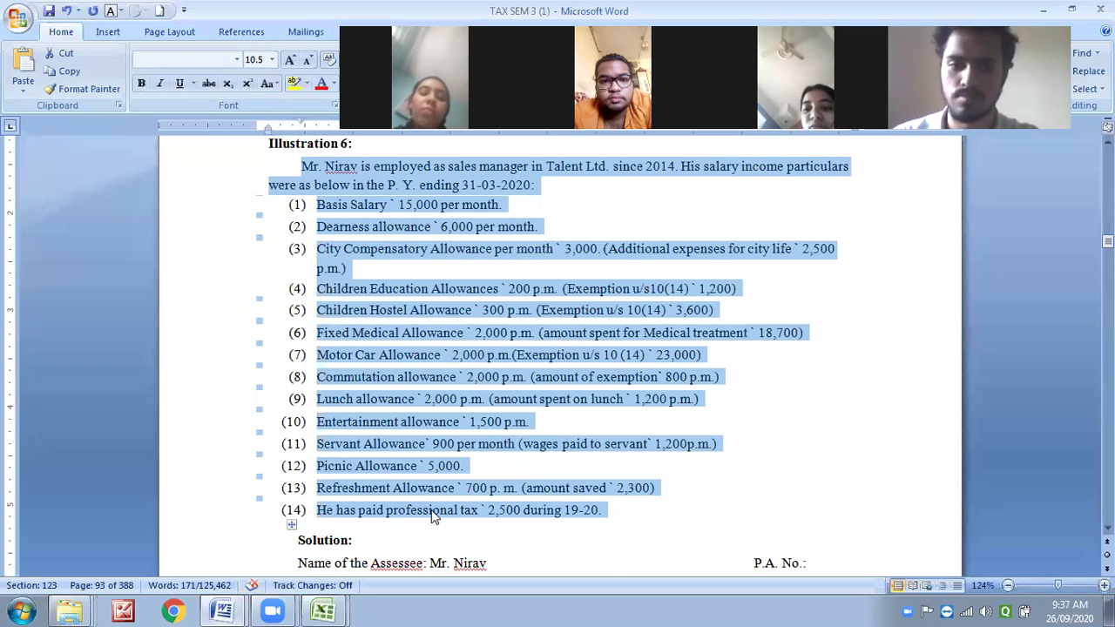
click(322, 610)
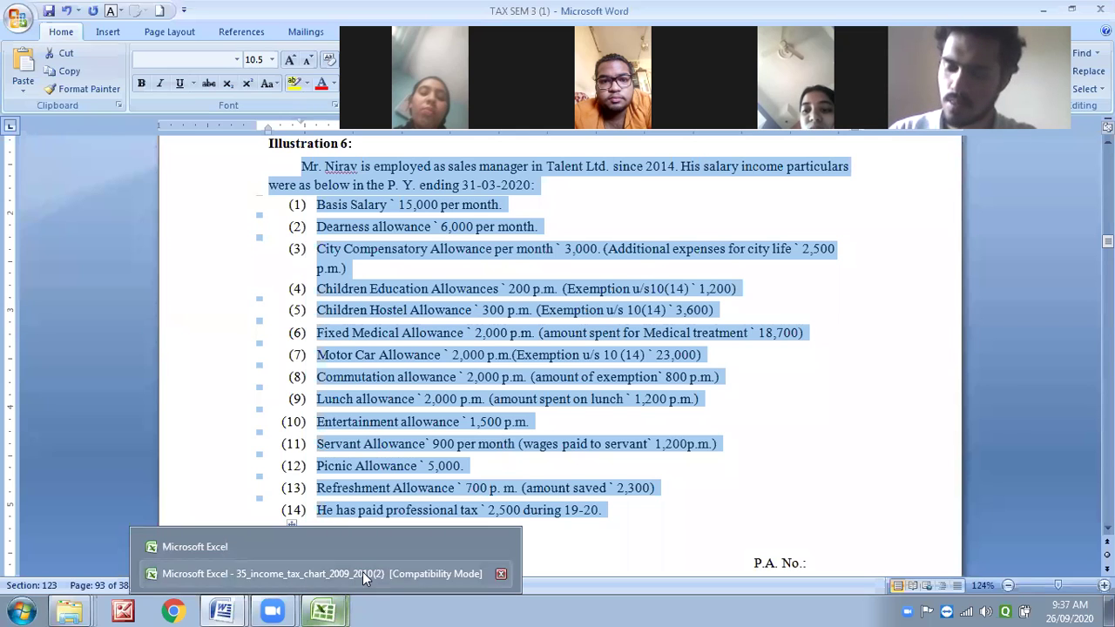
click(362, 571)
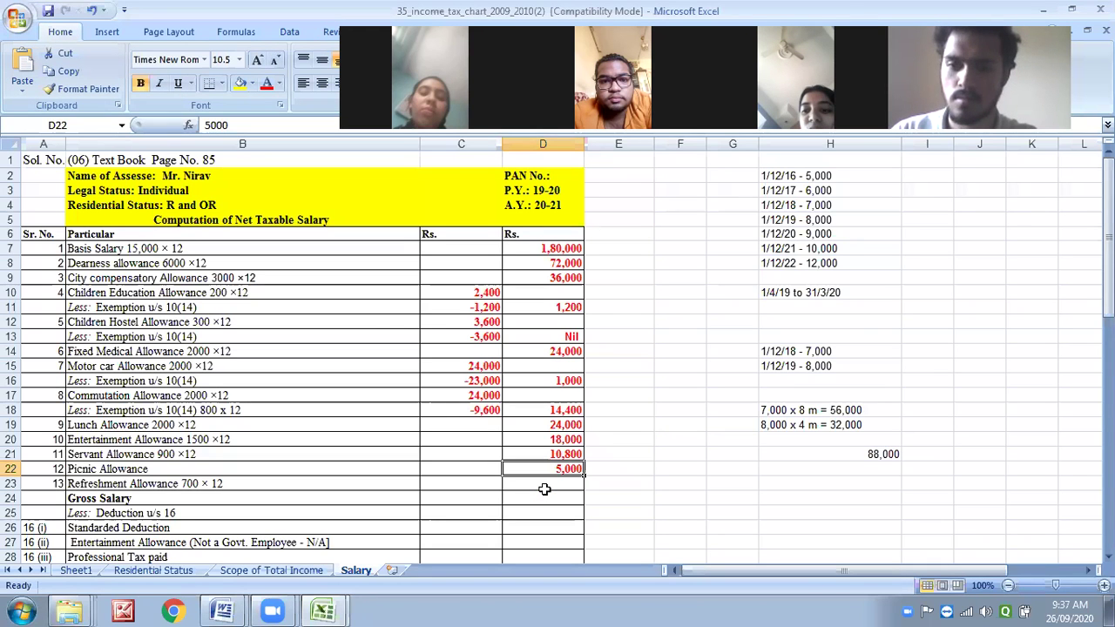
key(Down)
text(8400)
key(ctrl+Return)
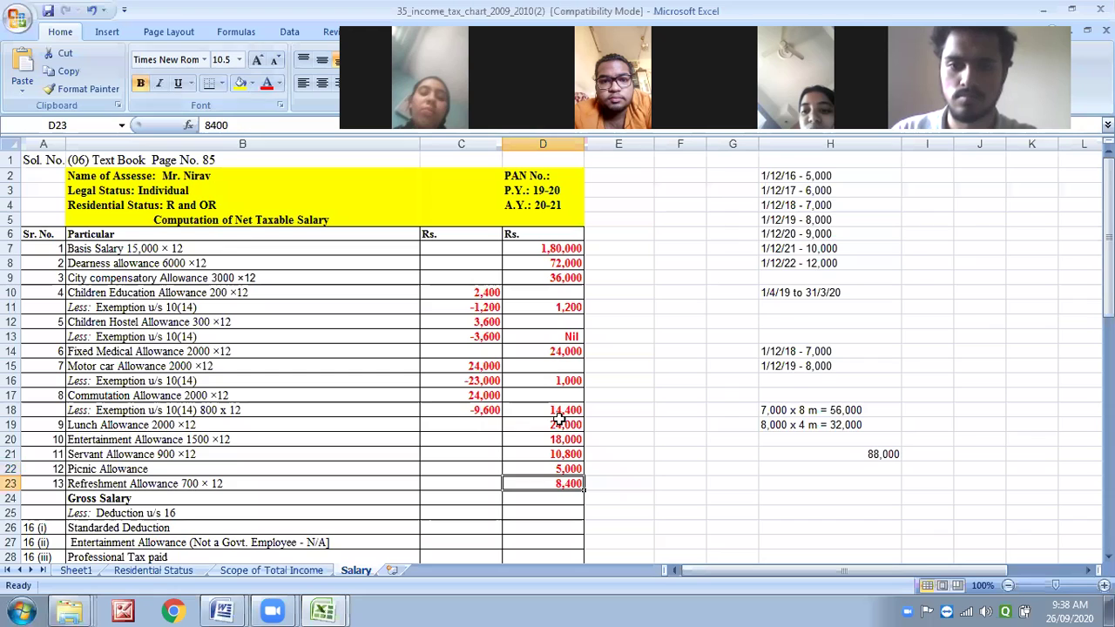
Reveal the hidden Gross Salary total in D24 with red font.
scroll(137, 437, down, 1)
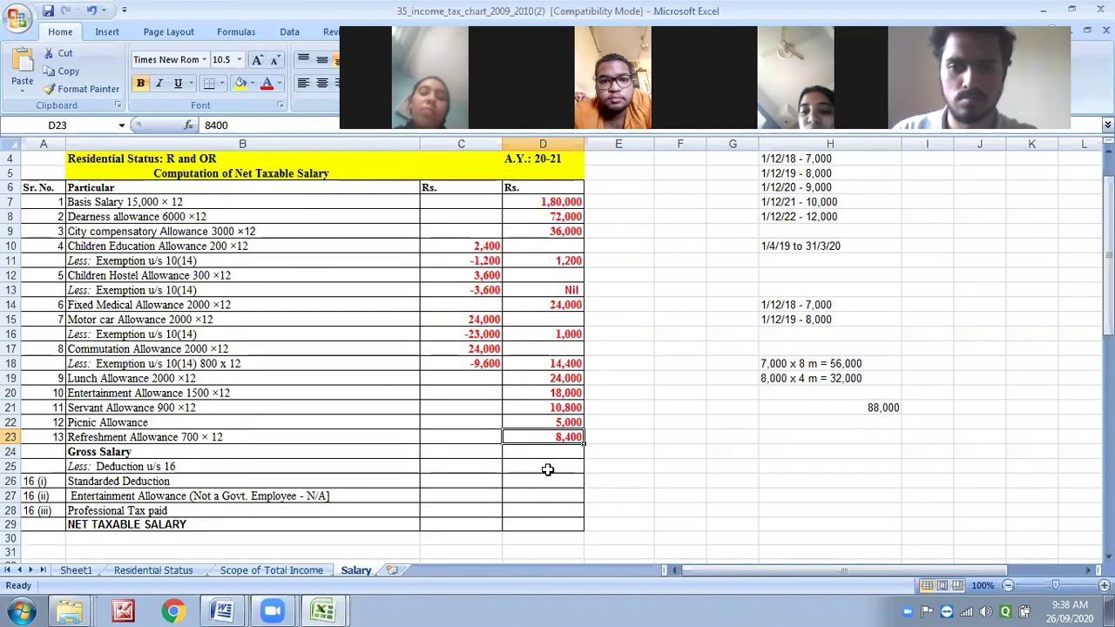
click(565, 449)
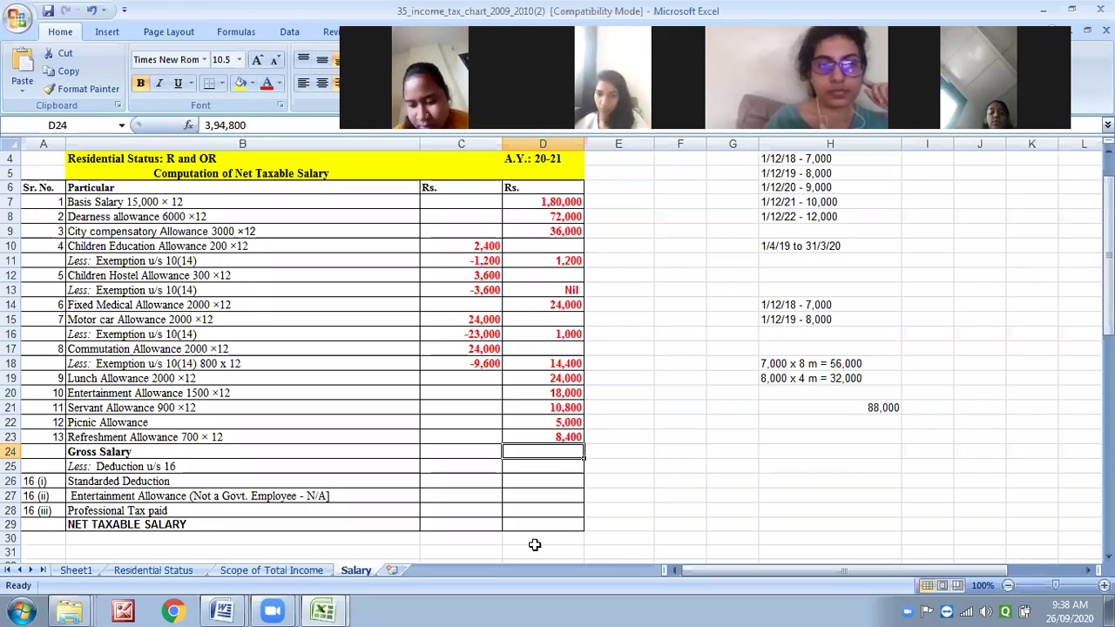
click(266, 84)
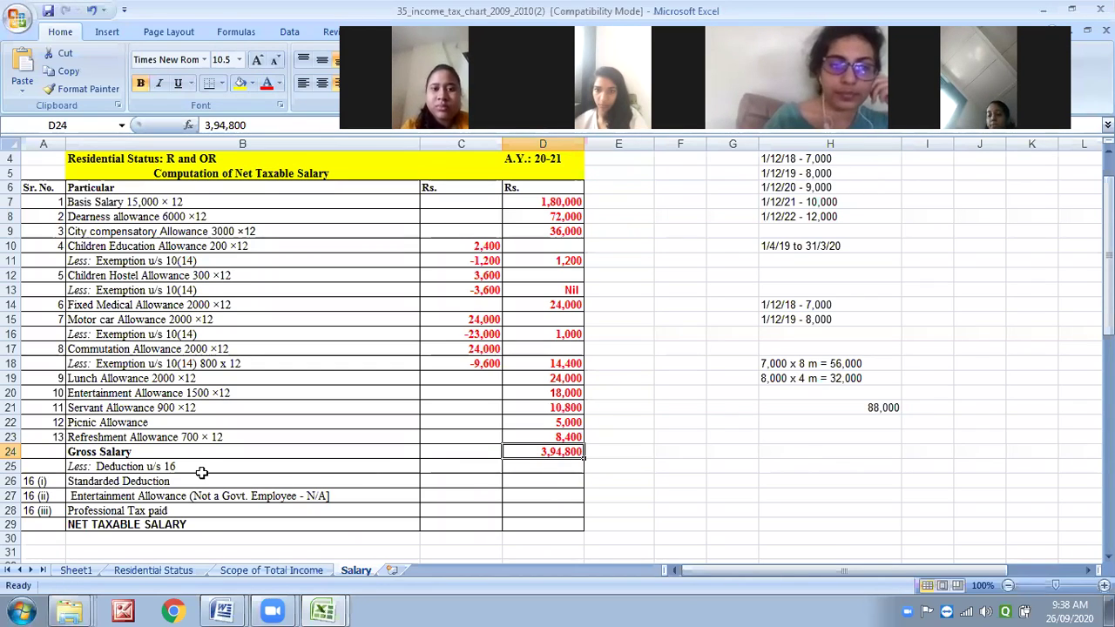
Under the section 16 deductions, reveal the Standard Deduction of 50,000 in C26 and the Entertainment Allowance entry Nil in C27 in red.
click(153, 467)
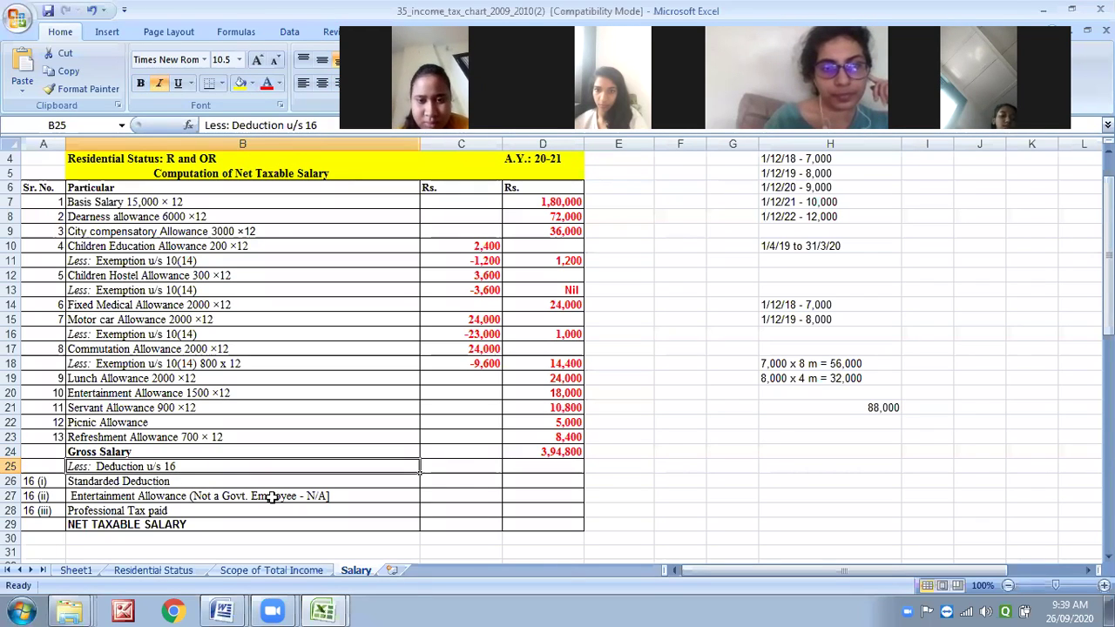
click(470, 481)
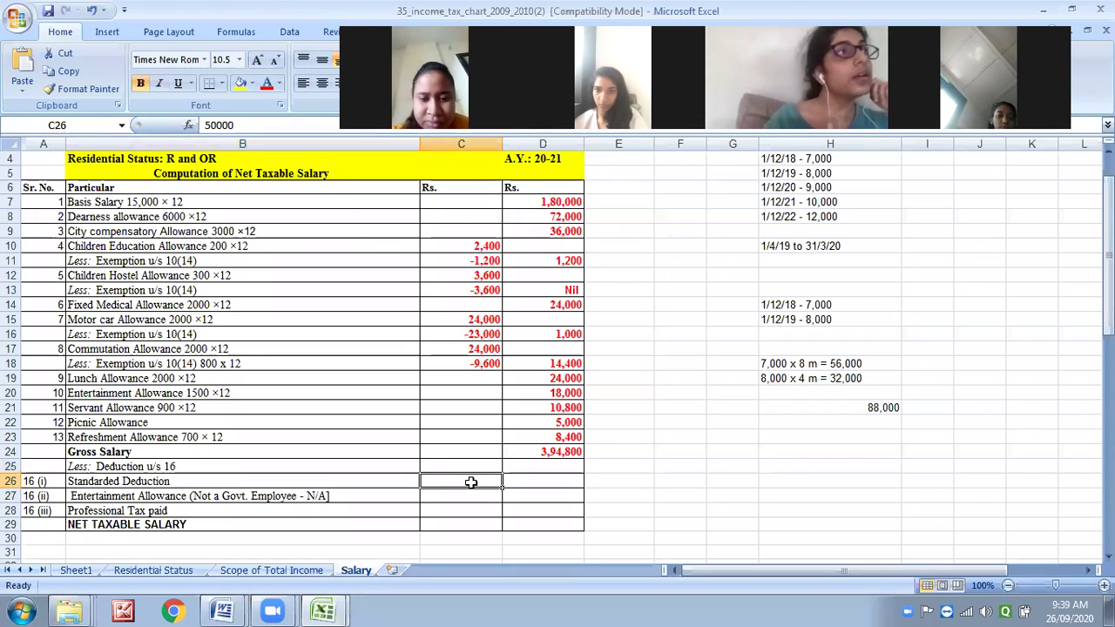
click(266, 83)
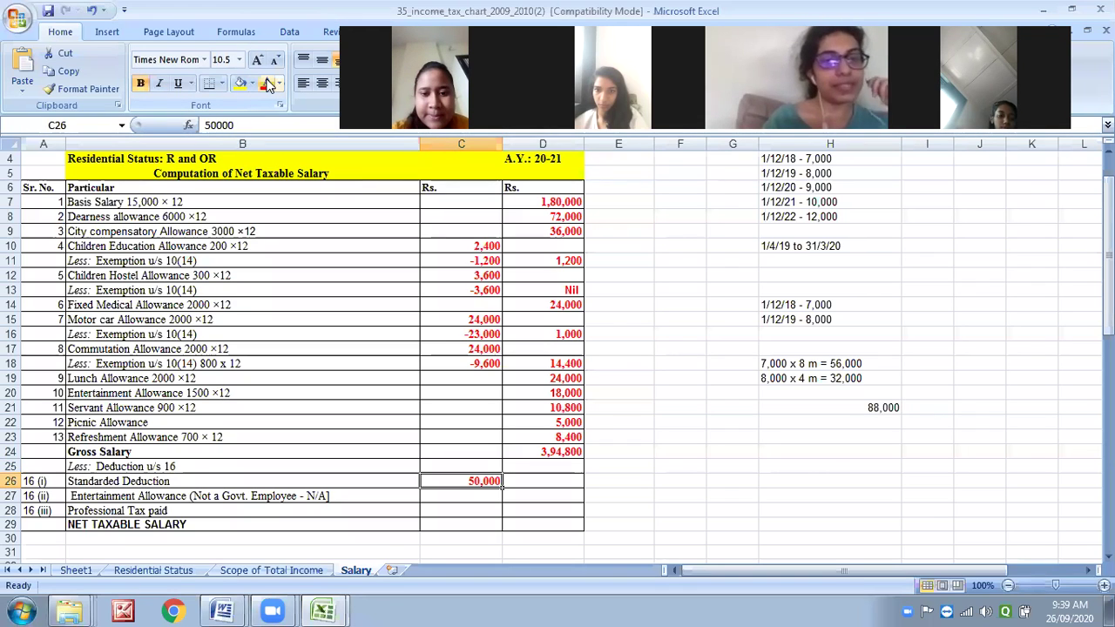
click(444, 496)
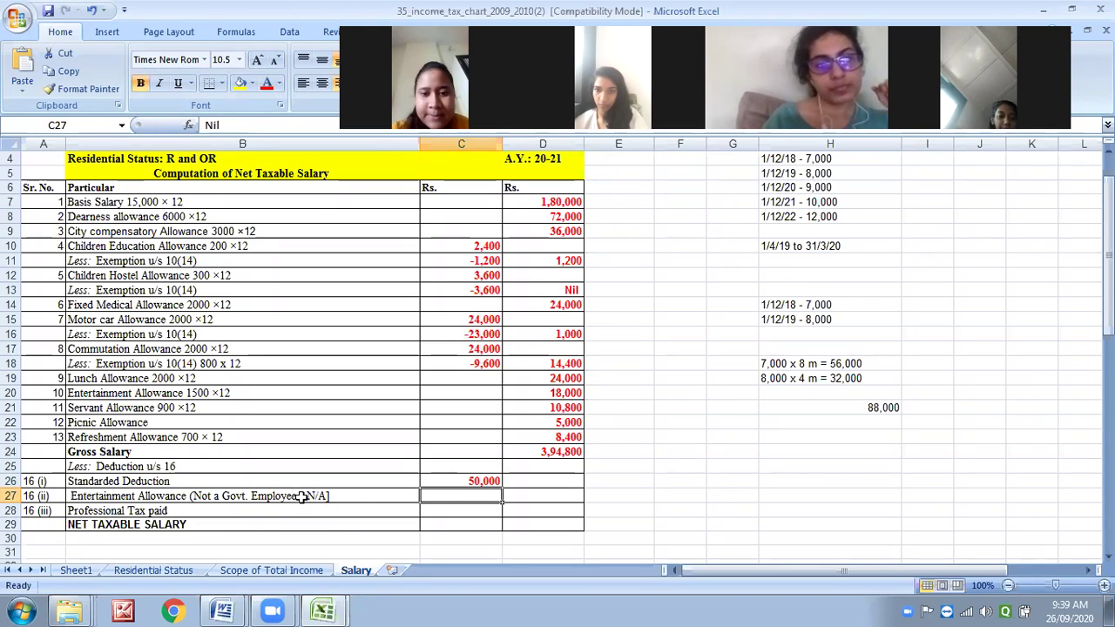
click(267, 85)
Show the Professional Tax of 2,500 in C28 and the total deductions of -52,500 in D28 in red.
click(452, 509)
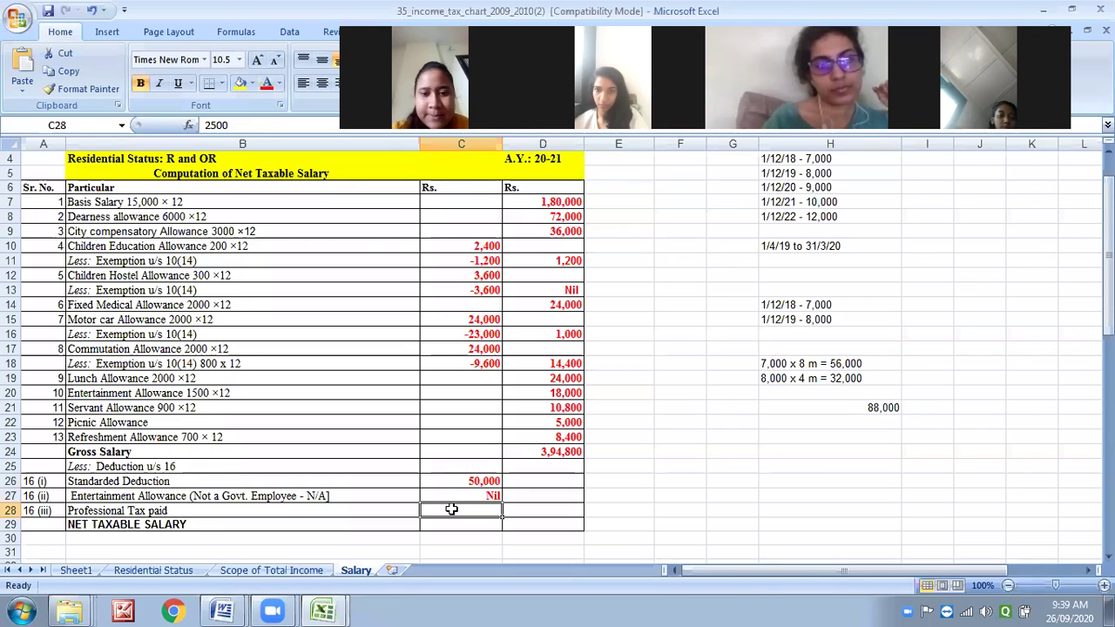
click(268, 82)
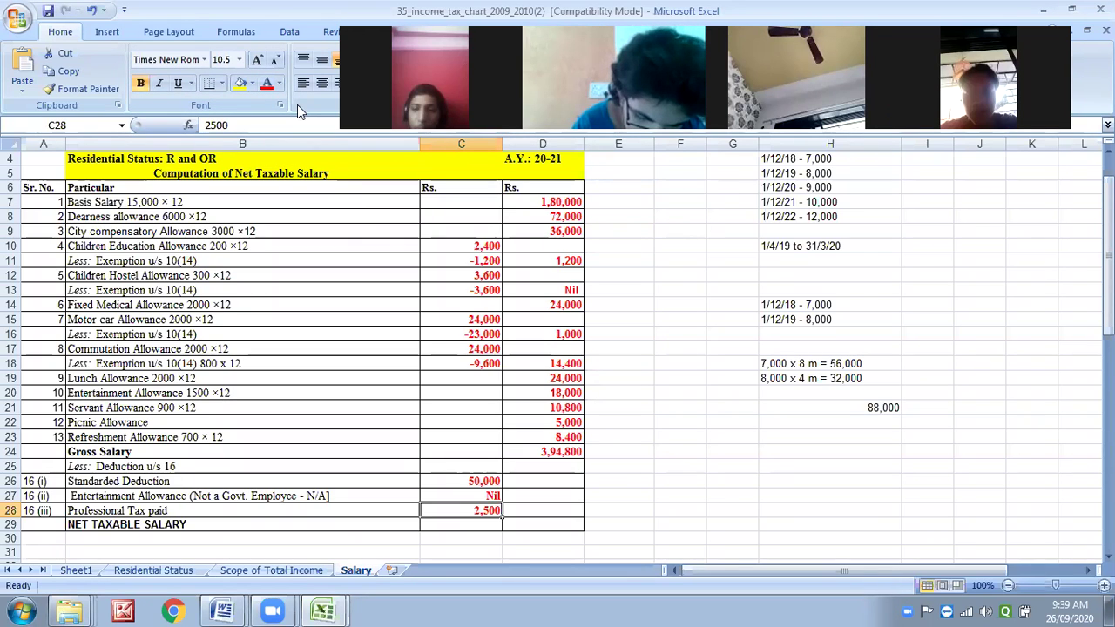
click(550, 510)
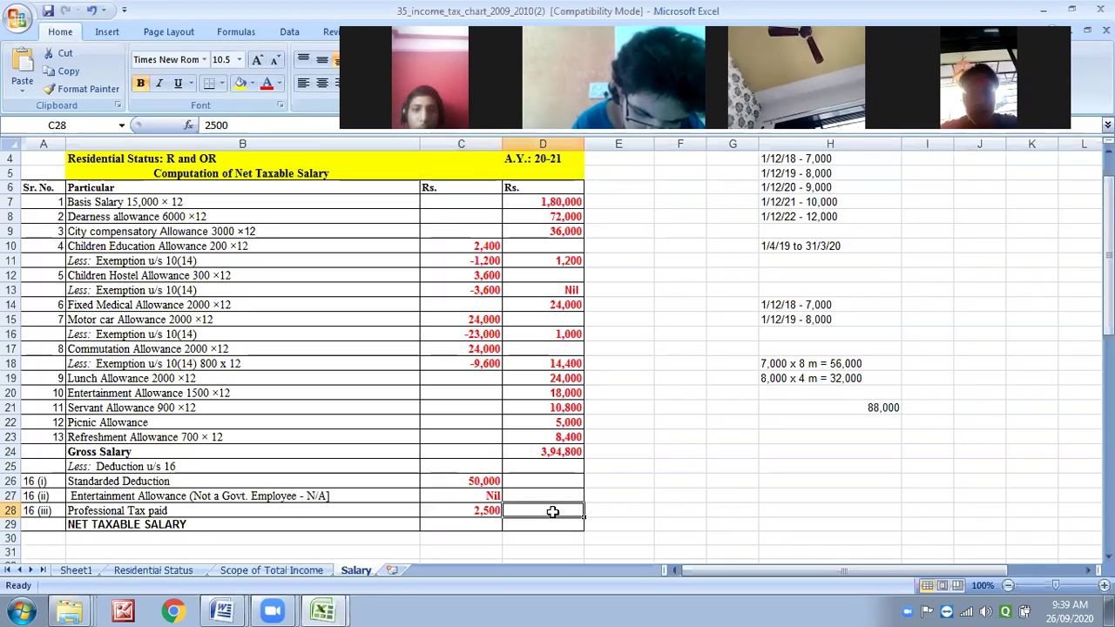
click(267, 83)
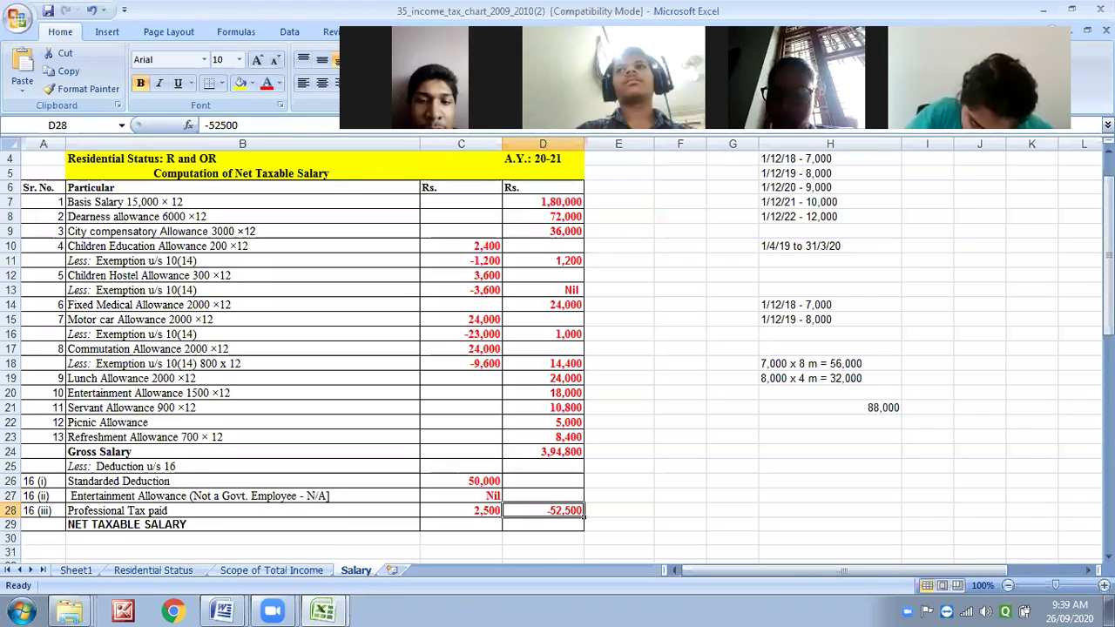
Reveal the Net Taxable Salary in D29 with black font and recolour the Gross Salary in D24 black as well.
click(565, 526)
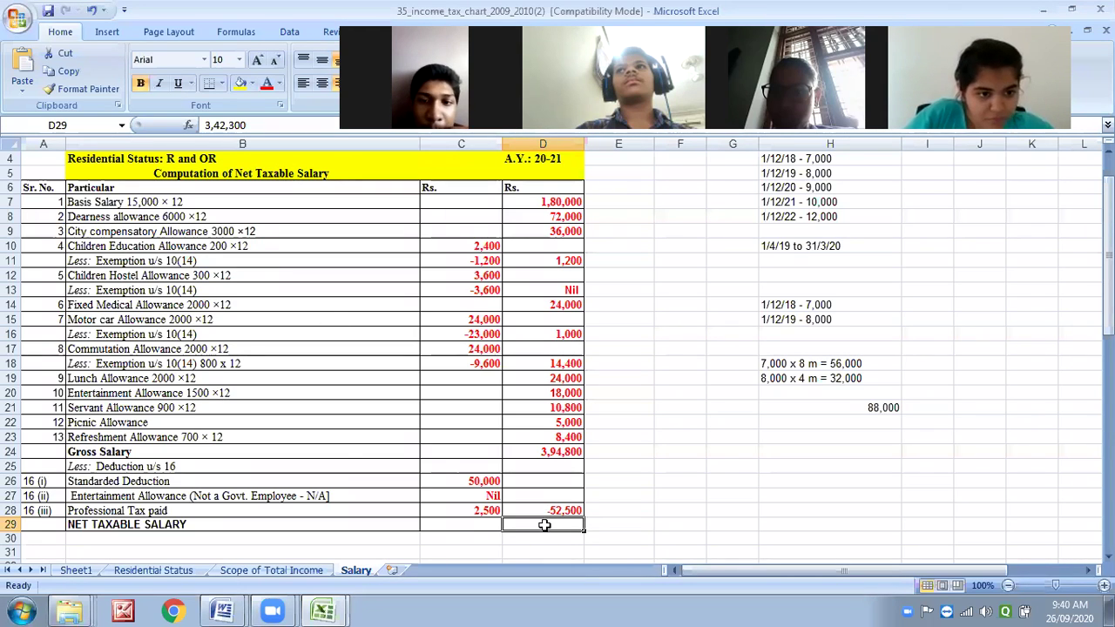
click(267, 83)
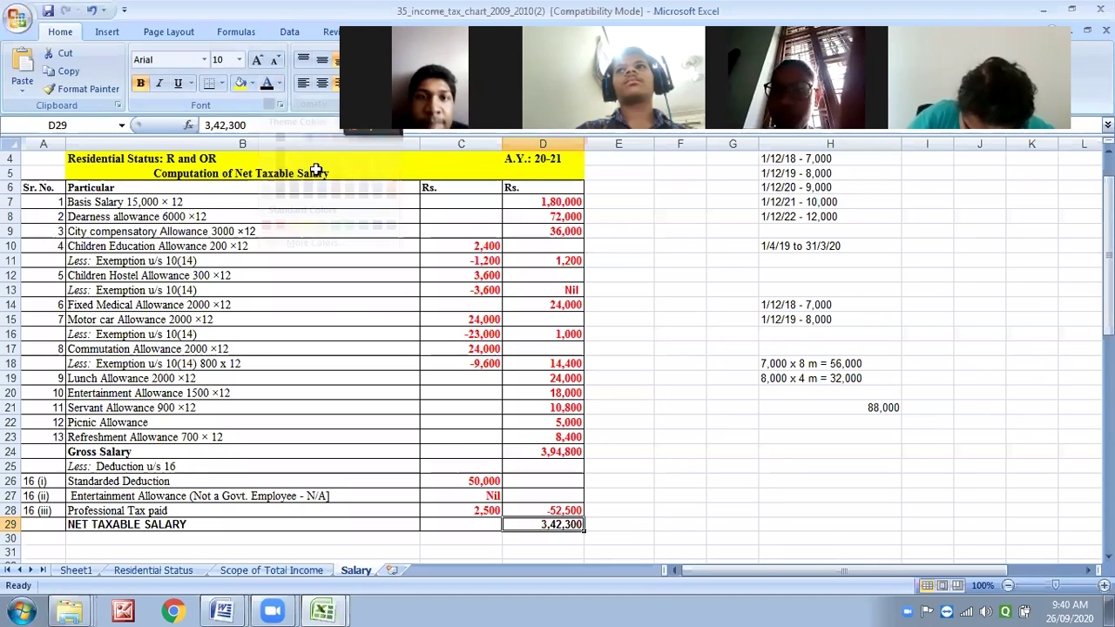
click(560, 452)
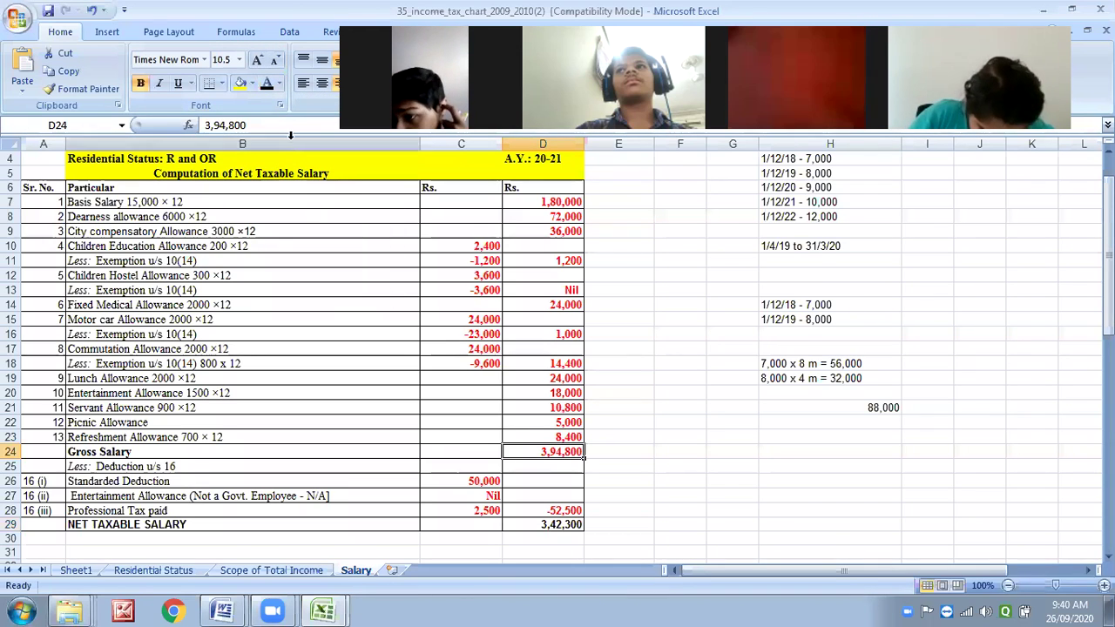
Save the workbook in its current file format, continuing despite the compatibility check.
click(671, 451)
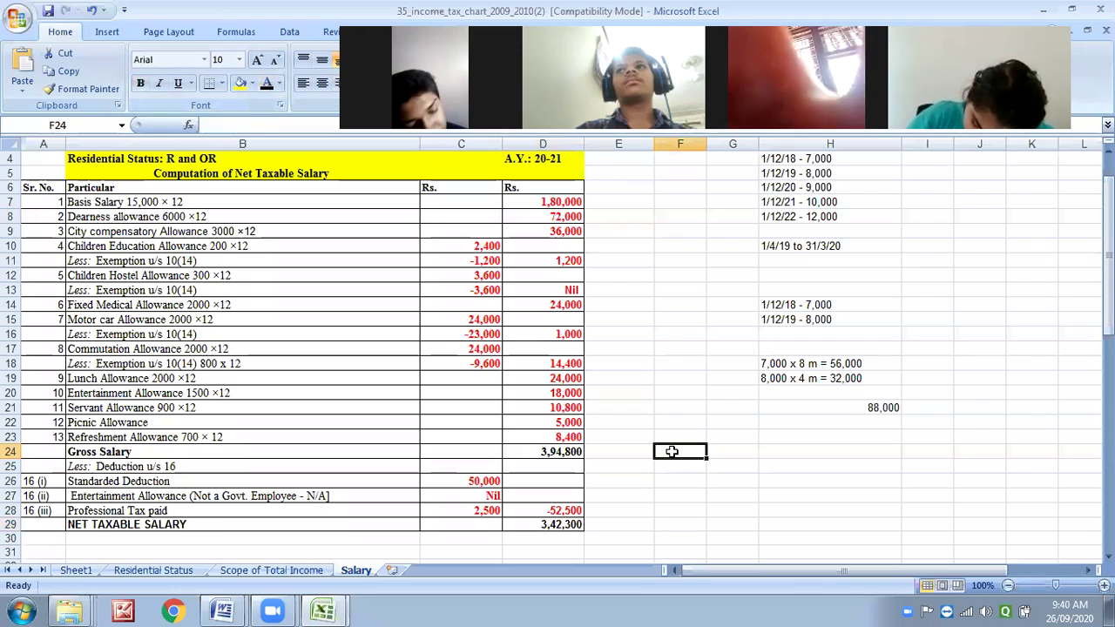
click(51, 11)
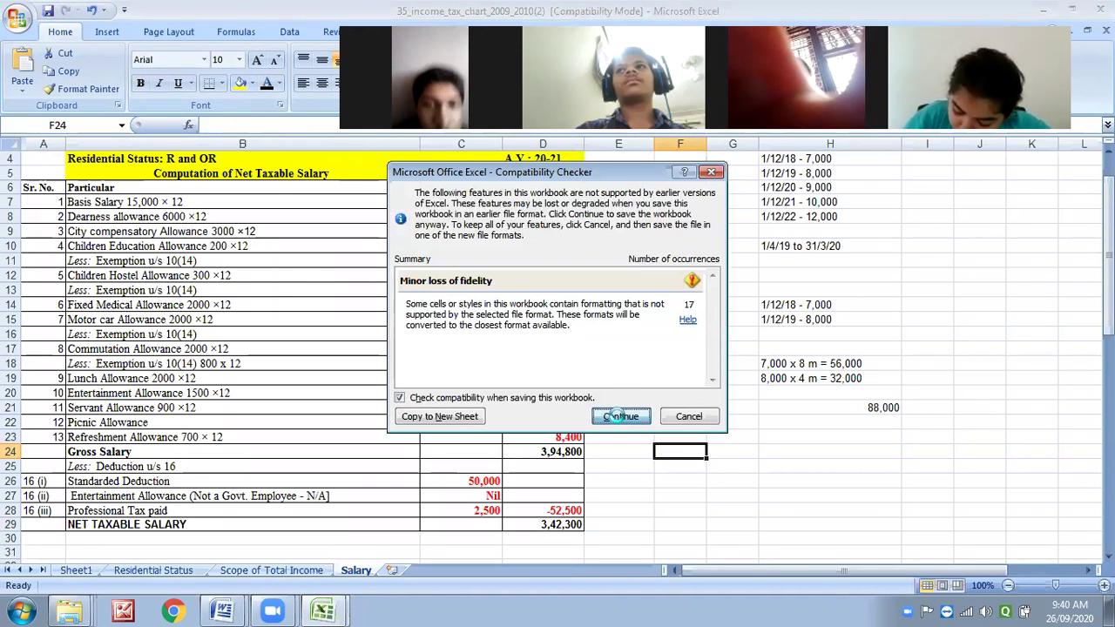
click(618, 415)
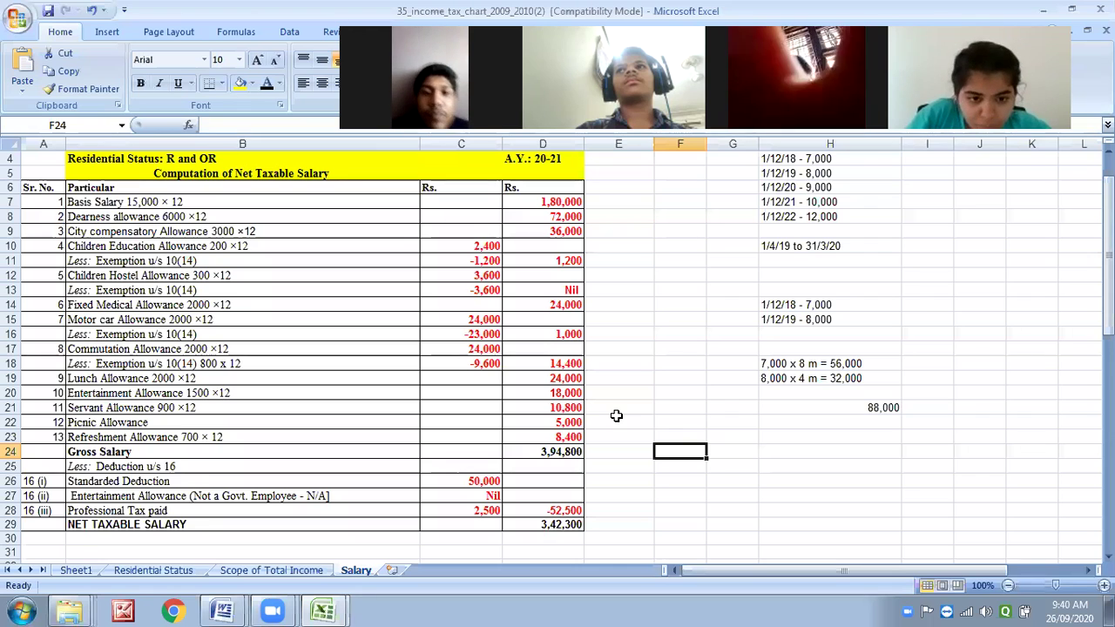